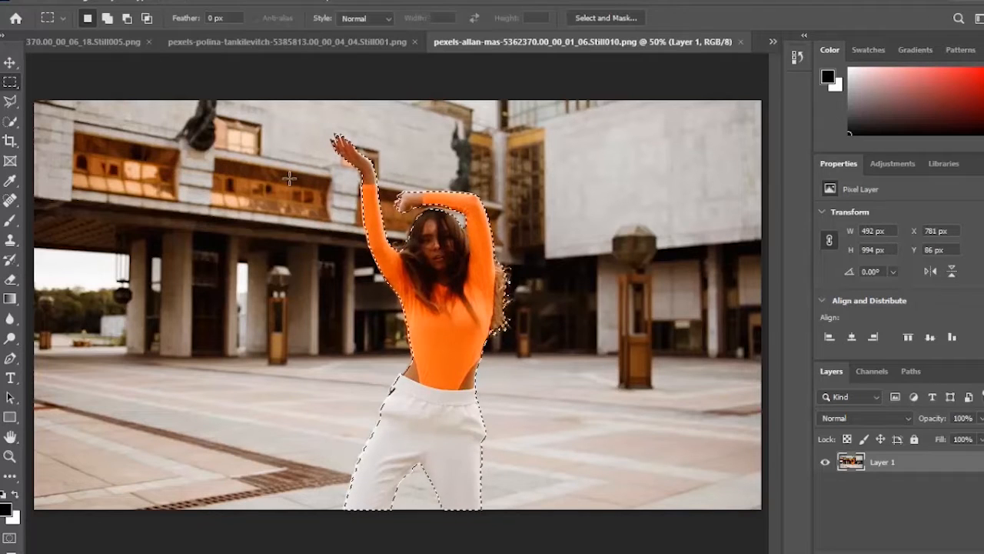
Invert the selection, delete the background around the dancer, deselect and save the still
{"action": "key", "text": "ctrl+shift+i"}
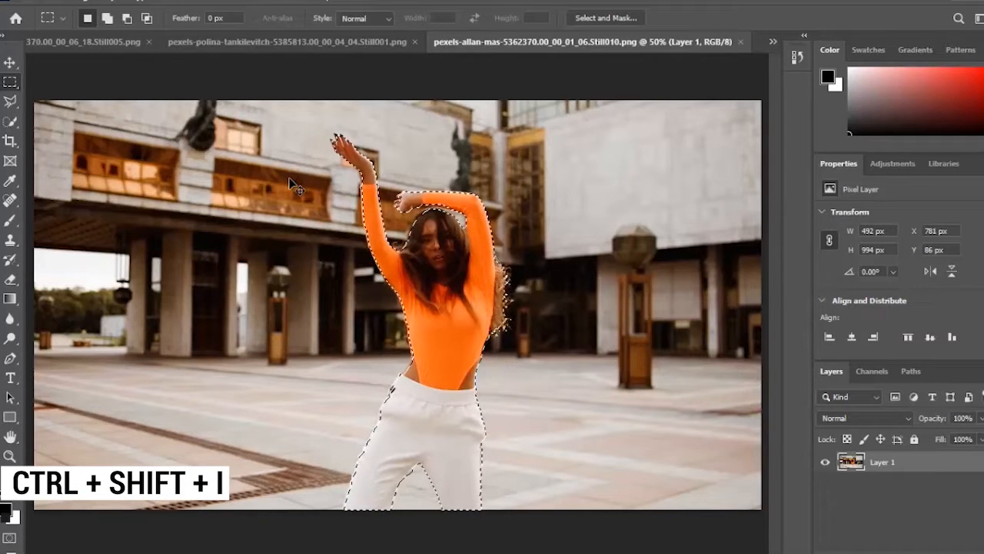
{"action": "key", "text": "ctrl+shift+i"}
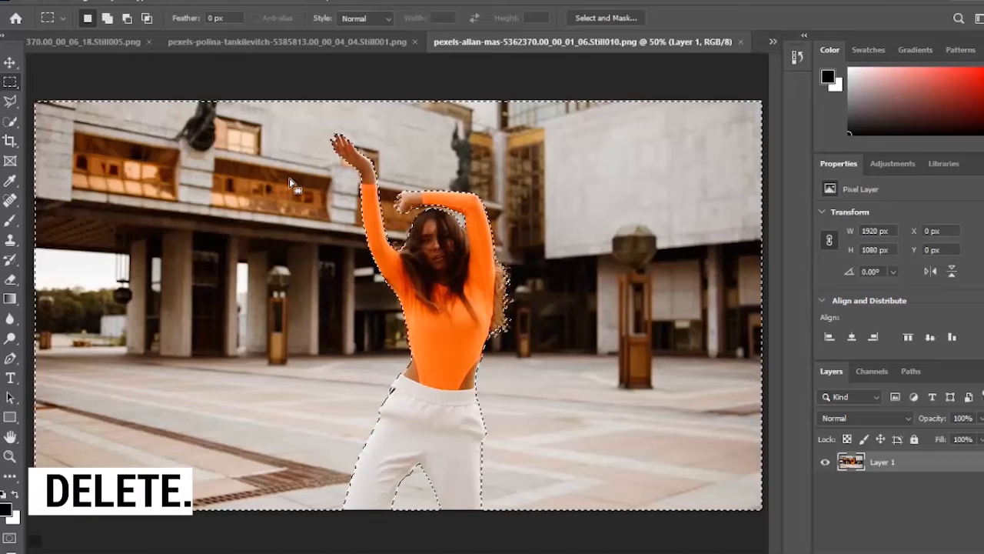
{"action": "key", "text": "Delete"}
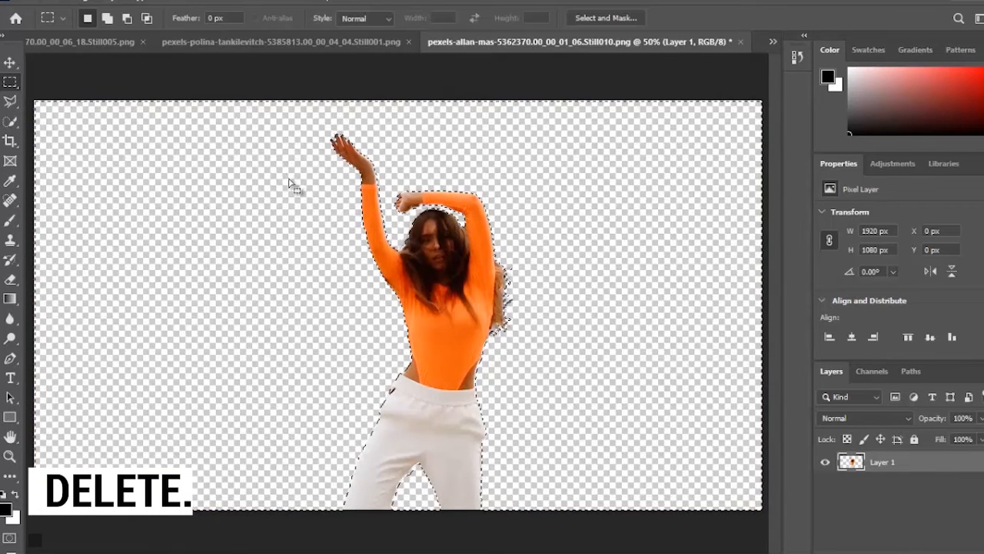
{"action": "left_click", "coordinate": [249, 182]}
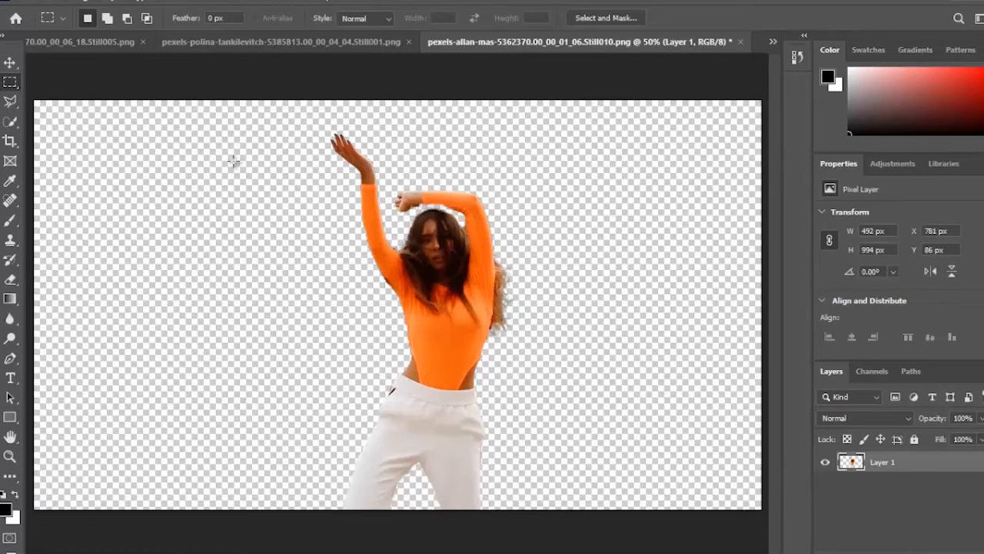
{"action": "key", "text": "ctrl+s"}
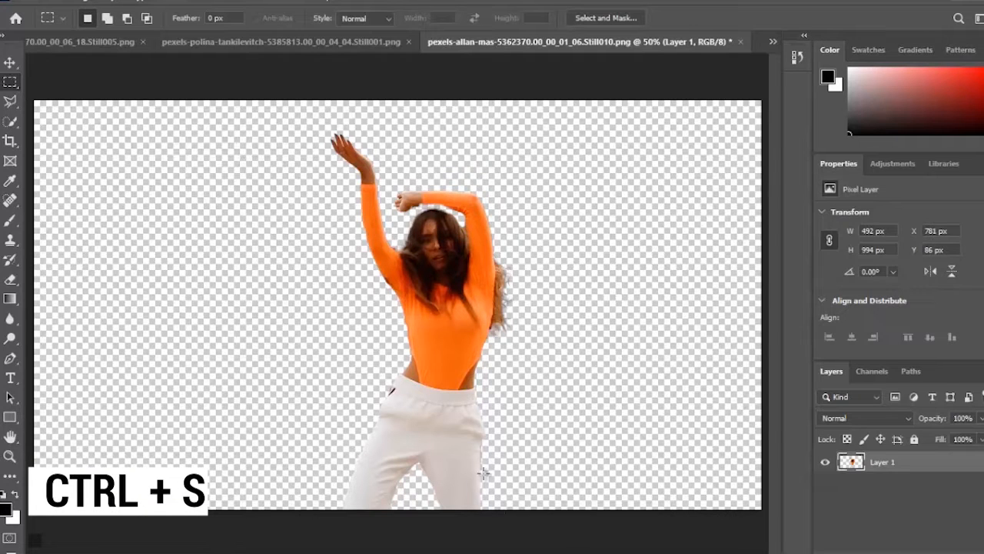
{"action": "left_click", "coordinate": [563, 545]}
{"action": "mouse_move", "coordinate": [654, 411]}
{"action": "left_mouse_down"}
{"action": "mouse_move", "coordinate": [746, 382]}
{"action": "mouse_move", "coordinate": [694, 410]}
{"action": "mouse_move", "coordinate": [654, 415]}
{"action": "left_mouse_up"}
Nest the V2 dancer still as Nested Sequence 05
{"action": "right_click", "coordinate": [677, 483]}
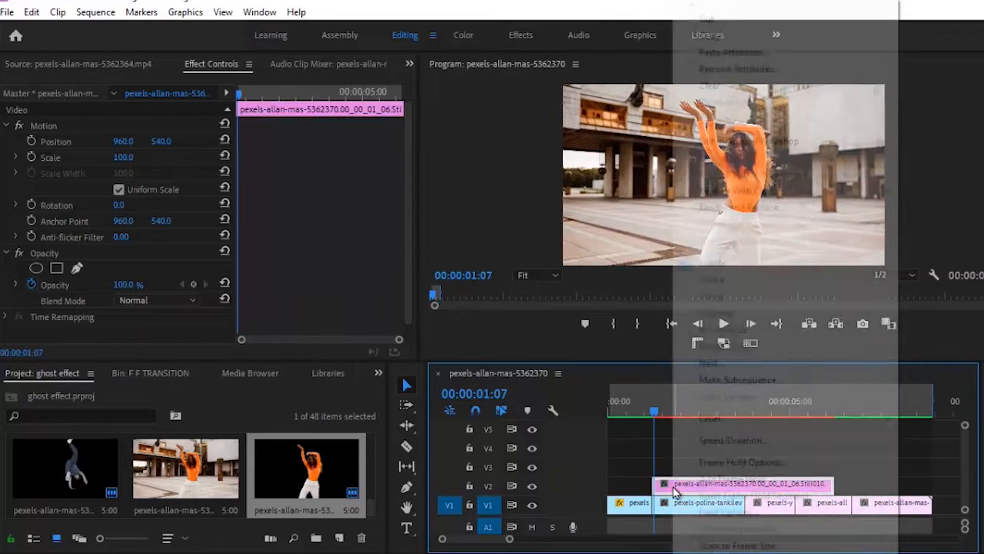
{"action": "left_click", "coordinate": [712, 363]}
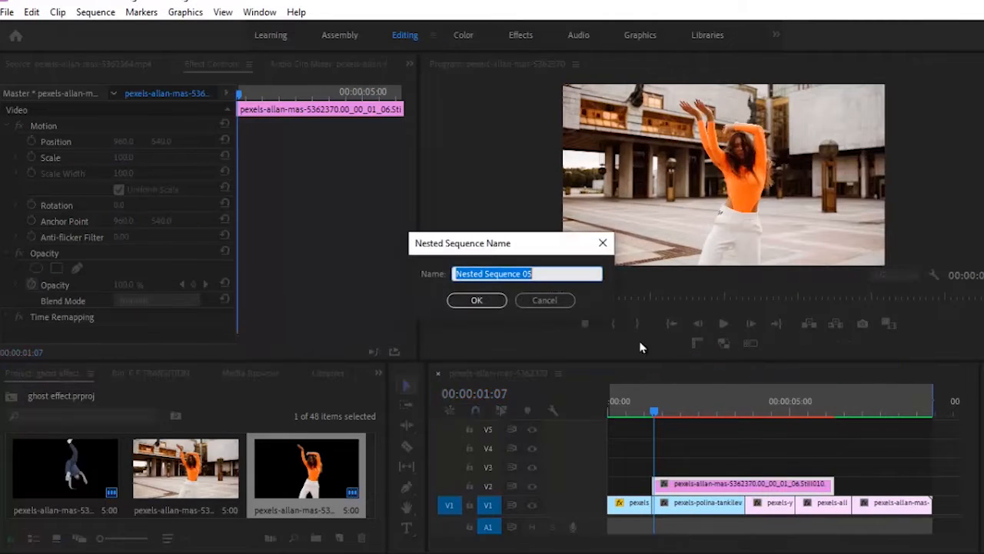
{"action": "left_click", "coordinate": [495, 304]}
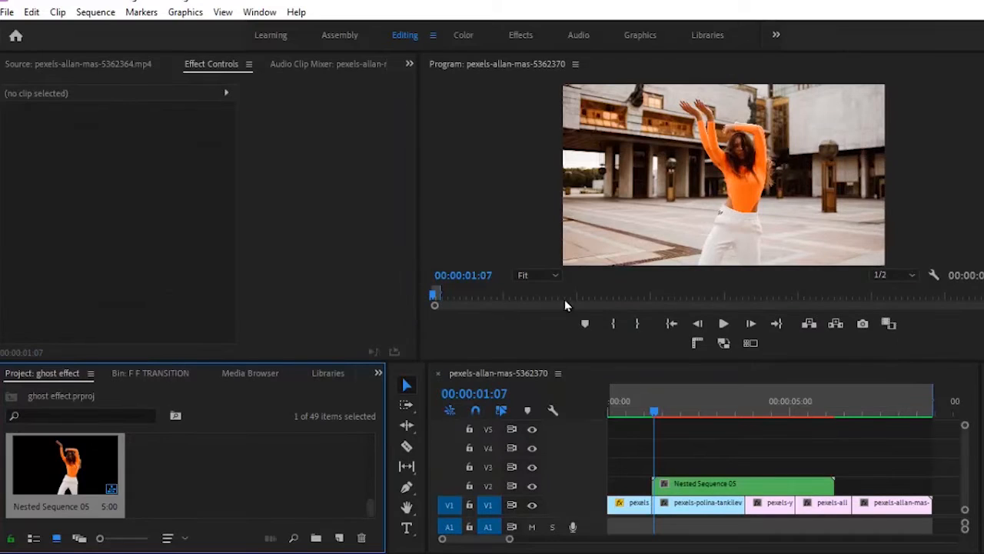
Split the nested clip at 00:00:01:16 and delete the piece after the split
{"action": "left_click", "coordinate": [698, 323]}
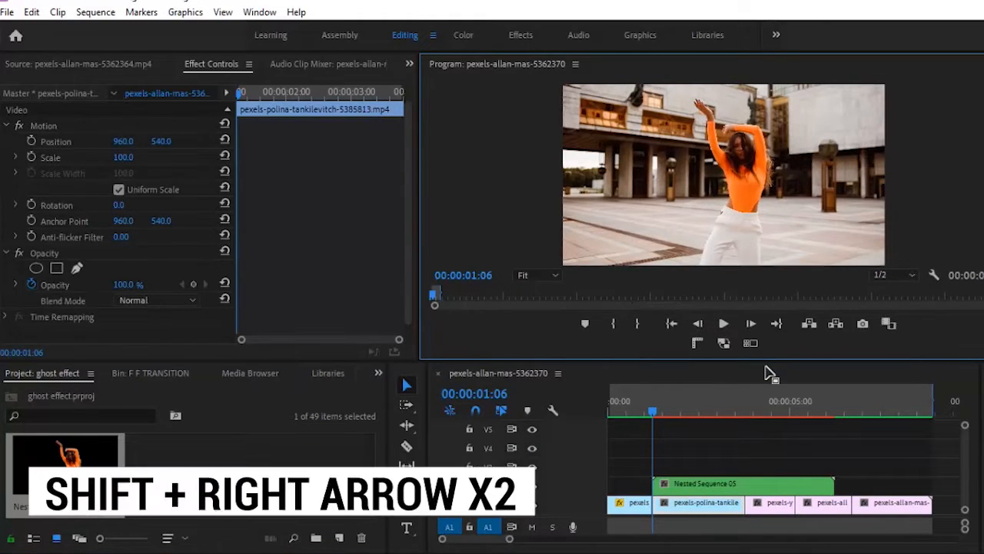
{"action": "key", "text": "shift+Right"}
{"action": "key", "text": "shift+Right"}
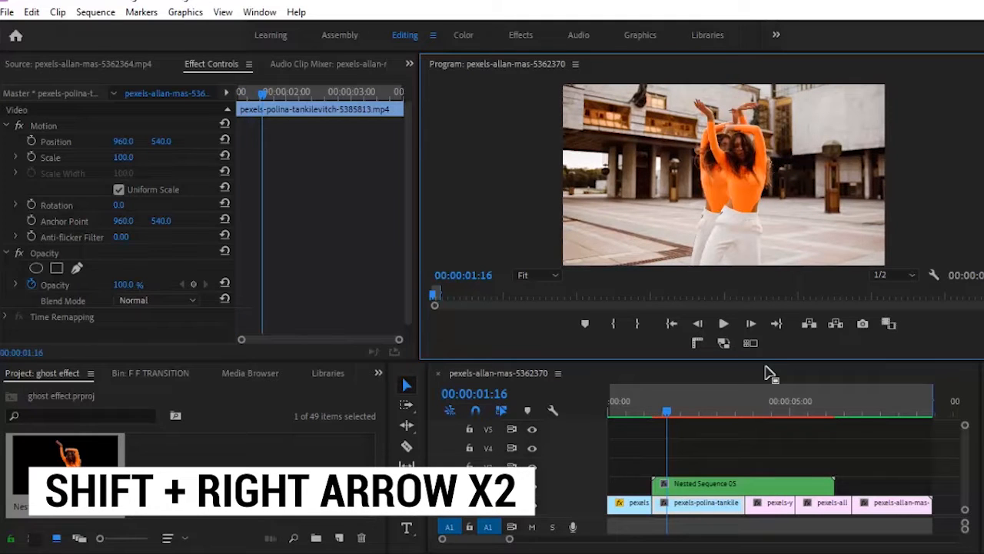
{"action": "left_click", "coordinate": [719, 492]}
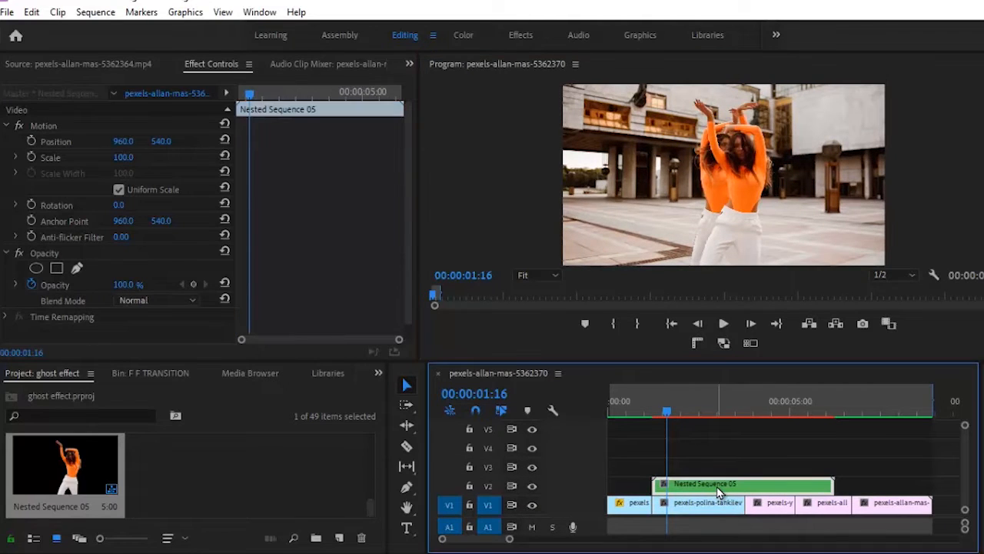
{"action": "key", "text": "ctrl+k"}
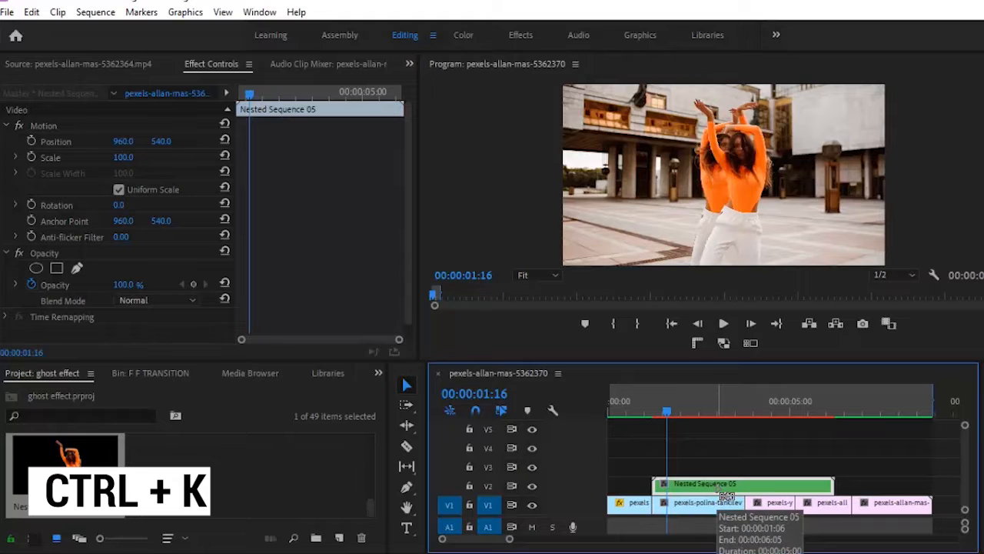
{"action": "left_click", "coordinate": [701, 492]}
{"action": "key", "text": "Delete"}
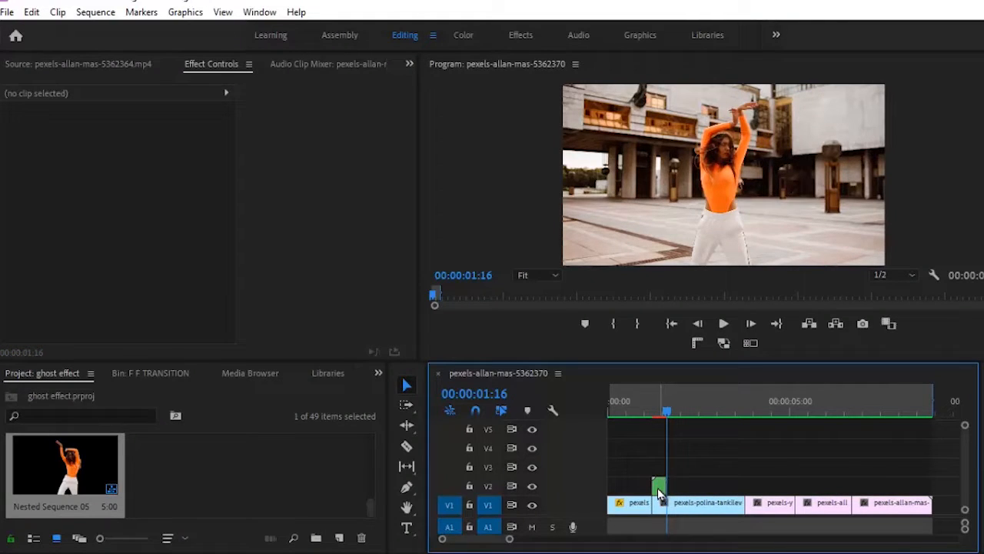
Slide the short nested clip left to end at the cut and apply Distort > Transform to it
{"action": "left_click_drag", "start_coordinate": [659, 492], "coordinate": [648, 493]}
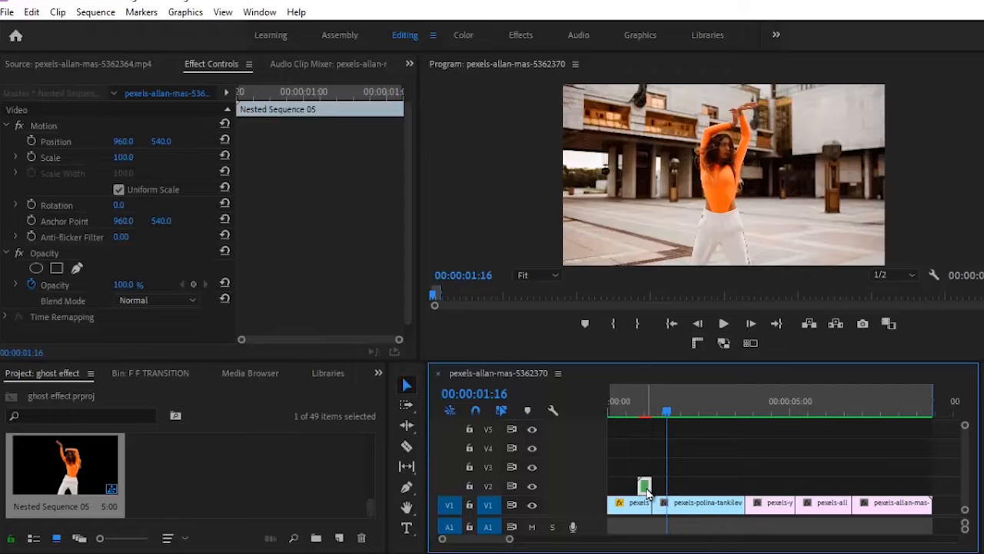
{"action": "left_click", "coordinate": [648, 409]}
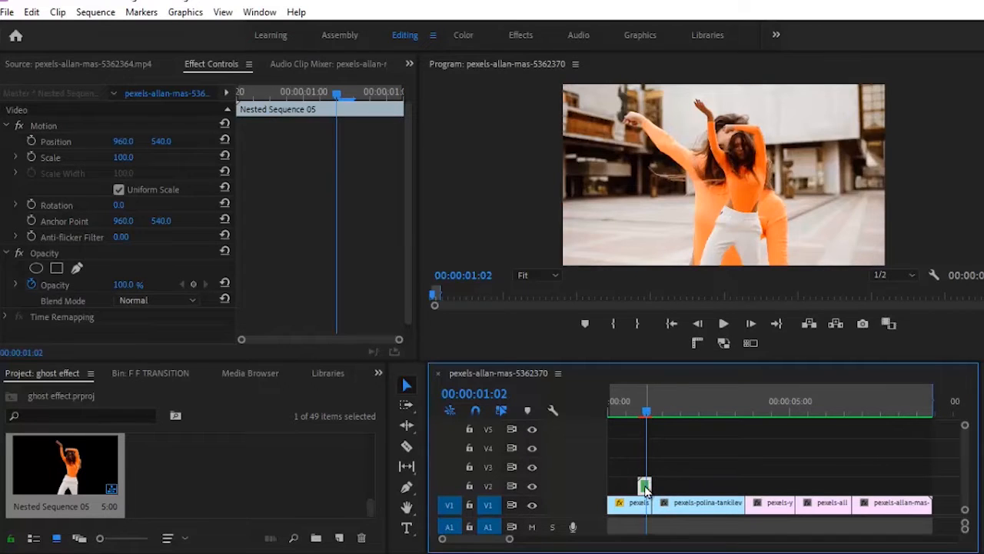
{"action": "left_click", "coordinate": [378, 374]}
{"action": "left_click", "coordinate": [414, 471]}
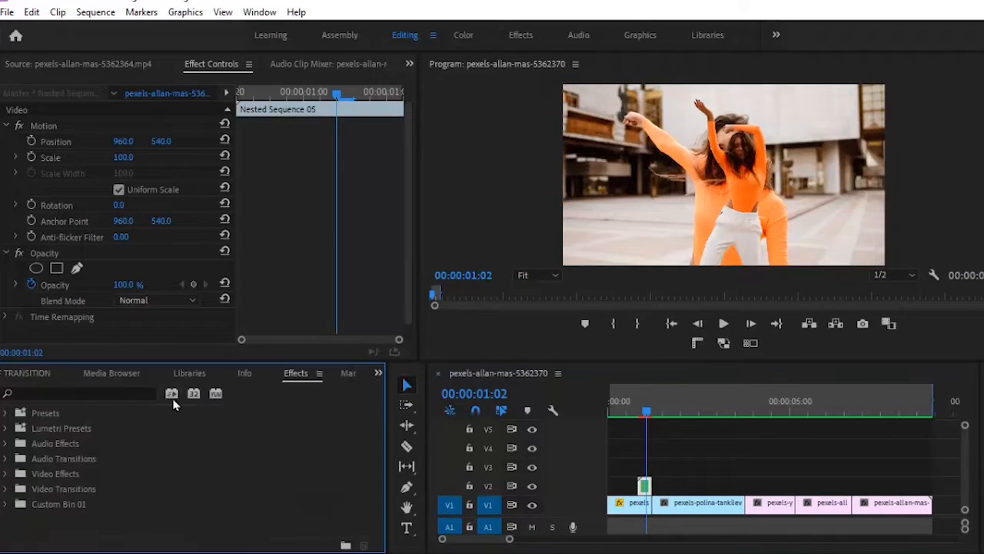
{"action": "left_click", "coordinate": [141, 393]}
{"action": "type", "text": "TRAN"}
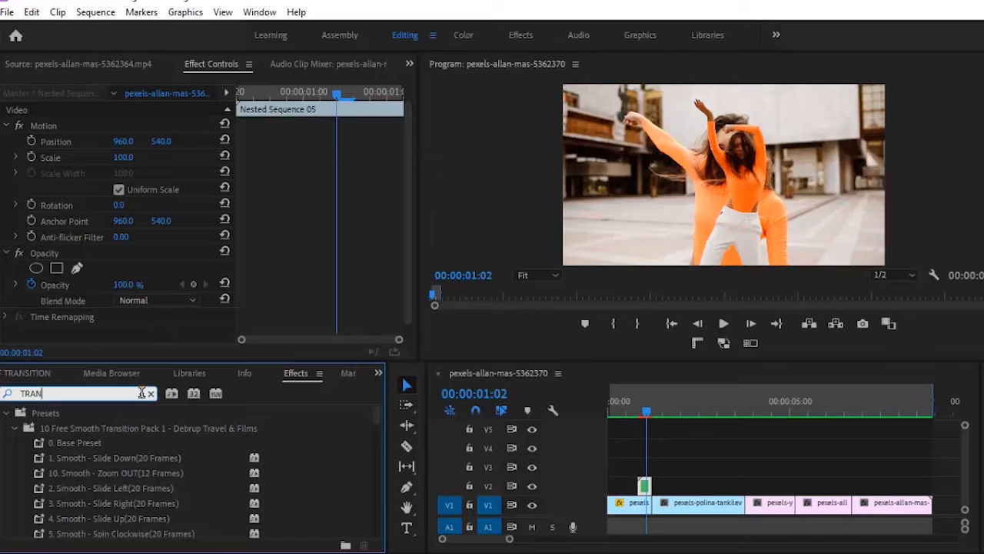
{"action": "type", "text": "SFOR"}
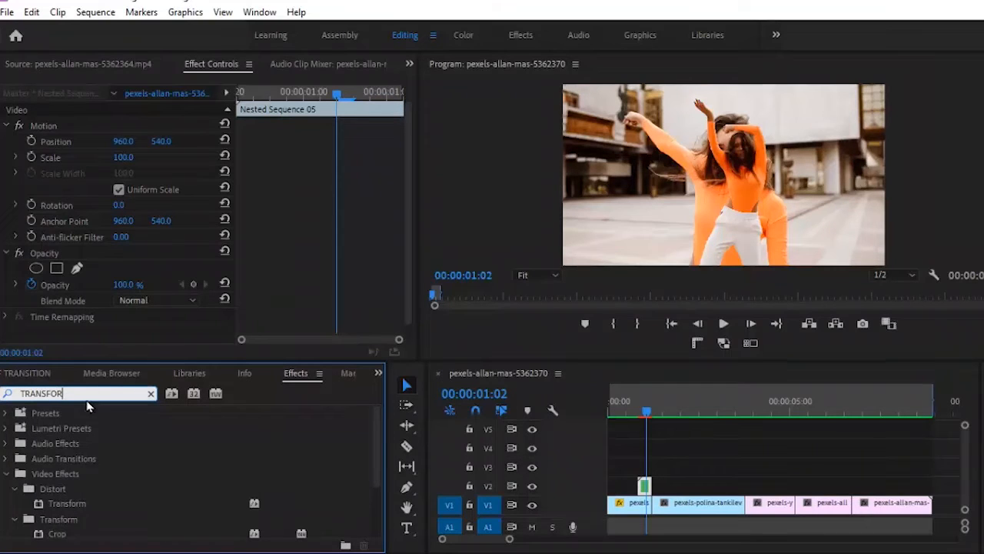
{"action": "left_click", "coordinate": [74, 504]}
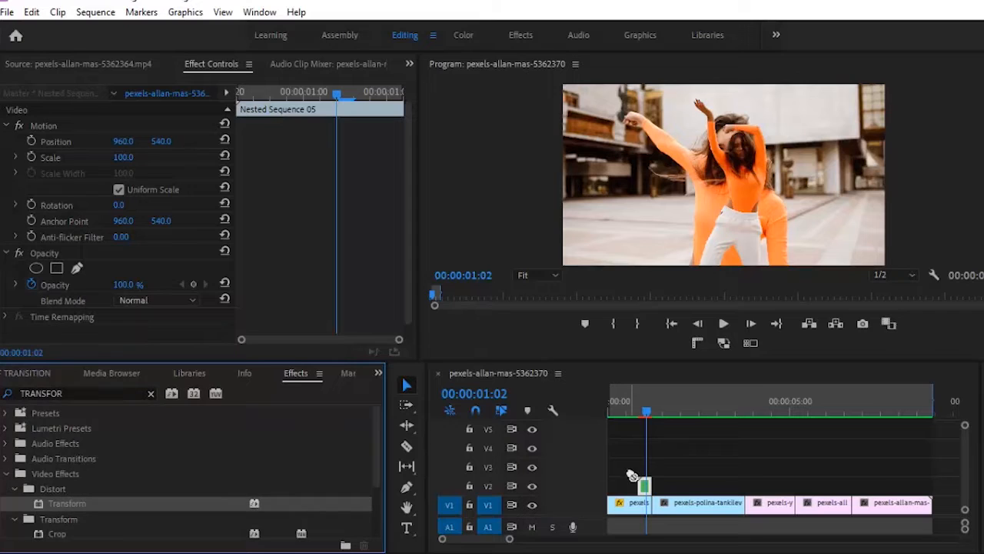
{"action": "left_click_drag", "start_coordinate": [632, 475], "coordinate": [645, 486]}
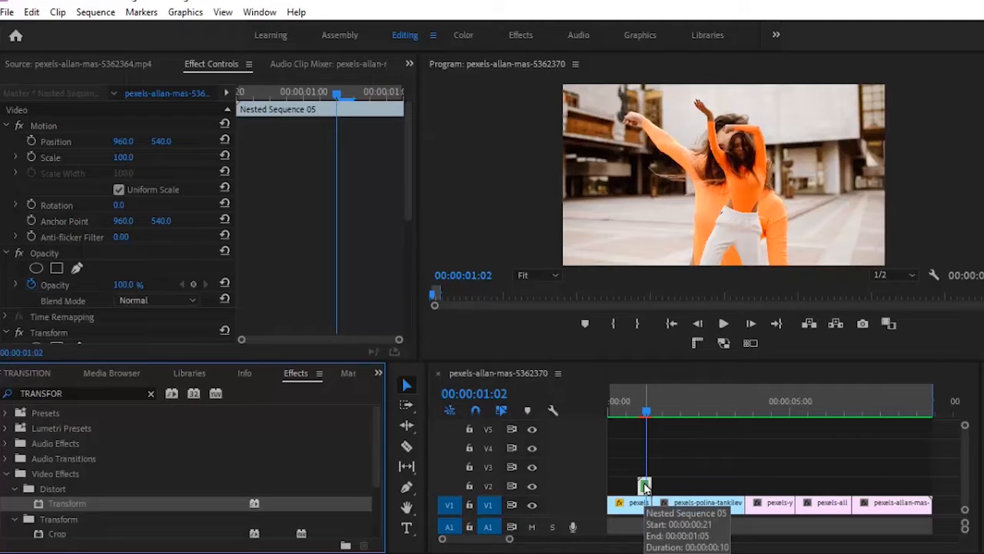
Step through the frames around the cut and park the playhead at 01:02 on the nested clip
{"action": "left_click", "coordinate": [751, 324]}
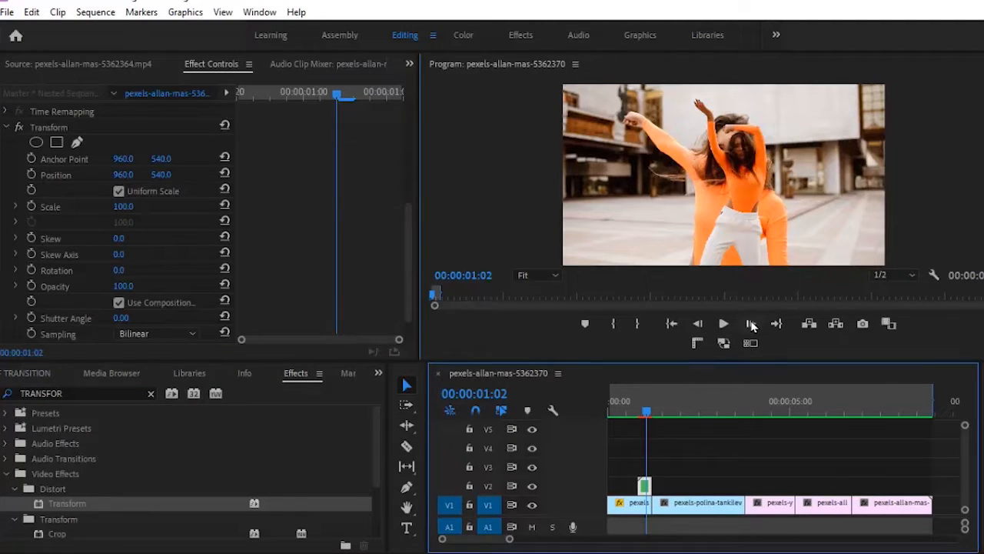
{"action": "left_click", "coordinate": [751, 324]}
{"action": "left_click", "coordinate": [751, 324]}
{"action": "left_click", "coordinate": [751, 324]}
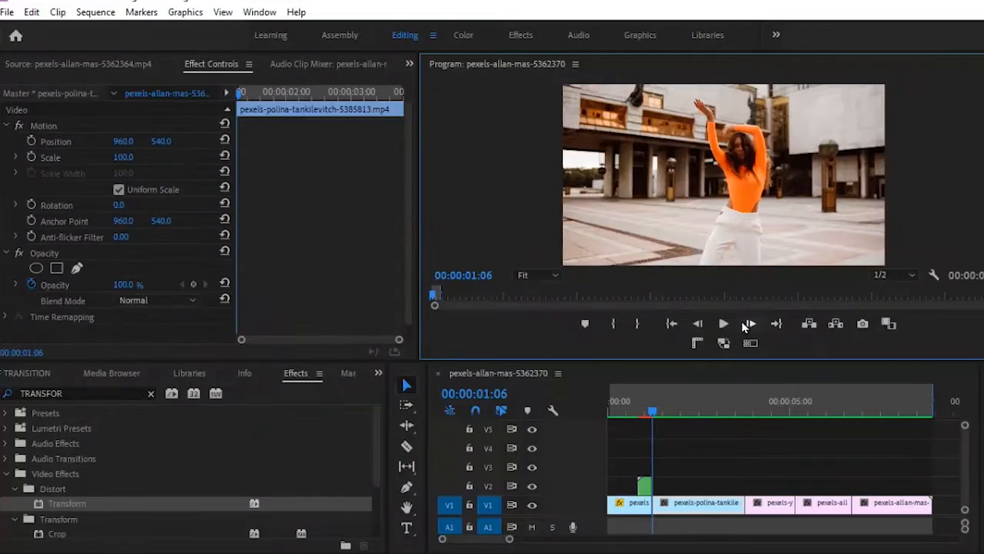
{"action": "left_click", "coordinate": [700, 325]}
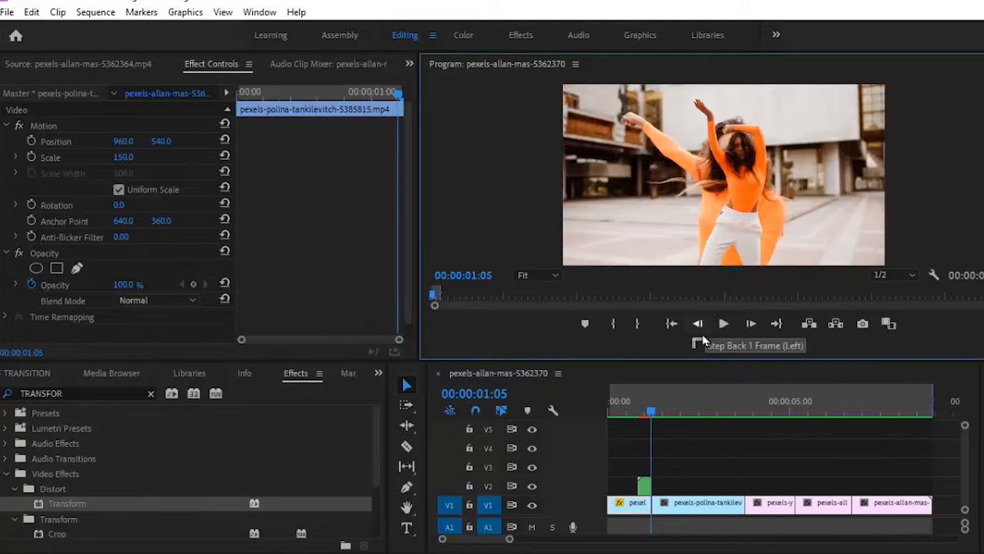
{"action": "left_click", "coordinate": [646, 491]}
{"action": "key", "text": "Left"}
{"action": "key", "text": "Left"}
{"action": "key", "text": "Left"}
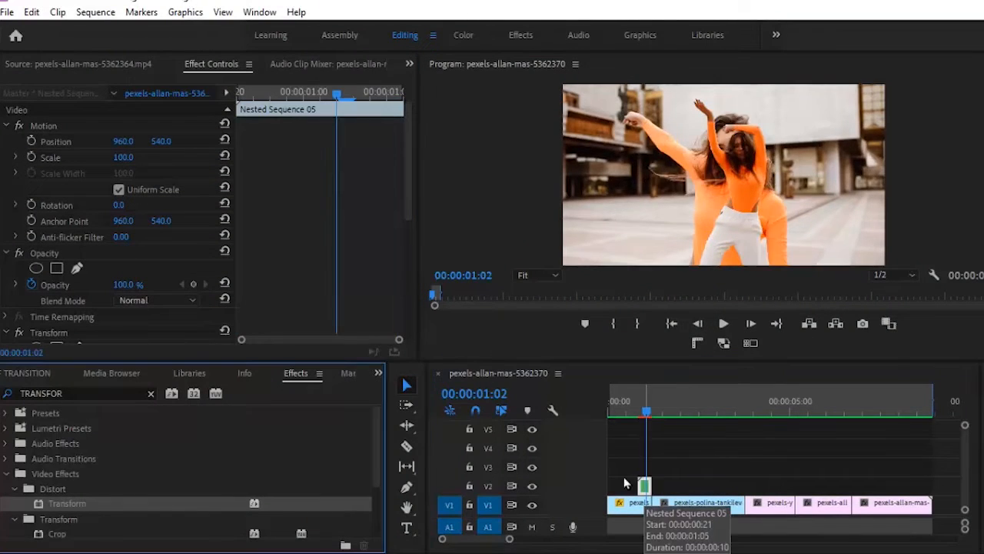
{"action": "left_click_drag", "start_coordinate": [408, 193], "coordinate": [403, 292]}
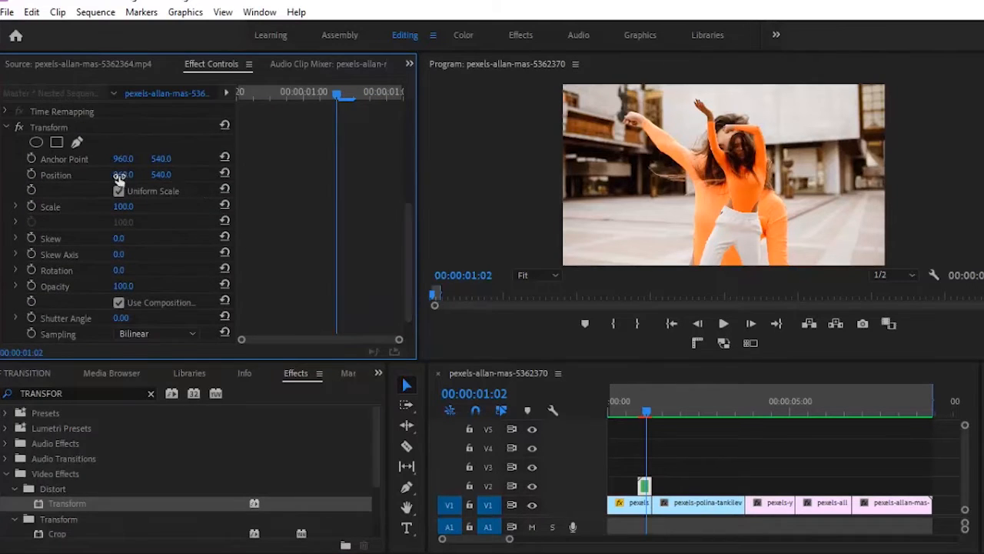
Keyframe Transform Position, slide the ghost copy out of frame at 00:00:00:21, and set Shutter Angle 180
{"action": "key", "text": "Right"}
{"action": "key", "text": "Right"}
{"action": "key", "text": "Right"}
{"action": "scroll", "coordinate": [77, 161], "scroll_direction": "down", "scroll_amount": 2}
{"action": "left_click", "coordinate": [31, 143]}
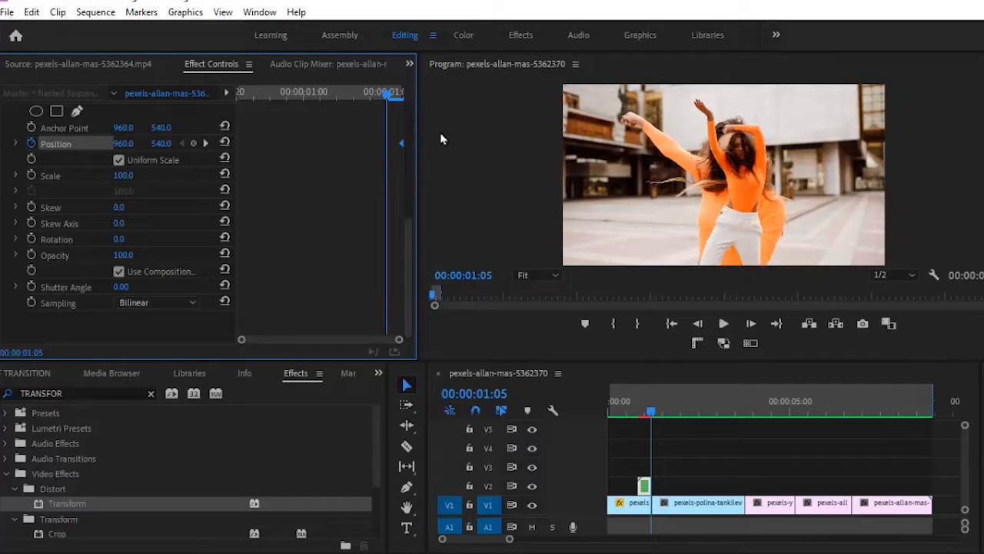
{"action": "left_click_drag", "start_coordinate": [648, 403], "coordinate": [639, 403]}
{"action": "left_click_drag", "start_coordinate": [405, 134], "coordinate": [418, 317]}
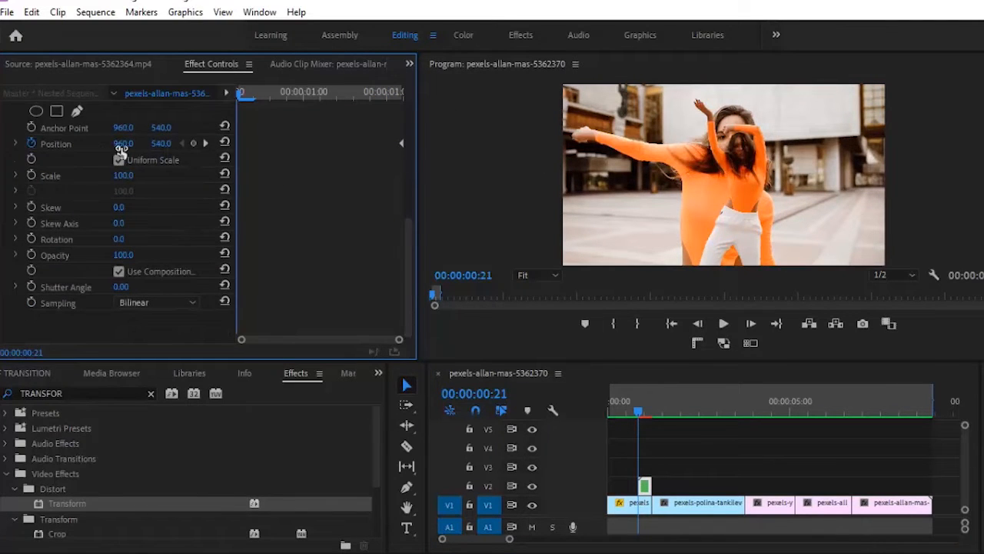
{"action": "left_click_drag", "start_coordinate": [123, 149], "coordinate": [125, 310]}
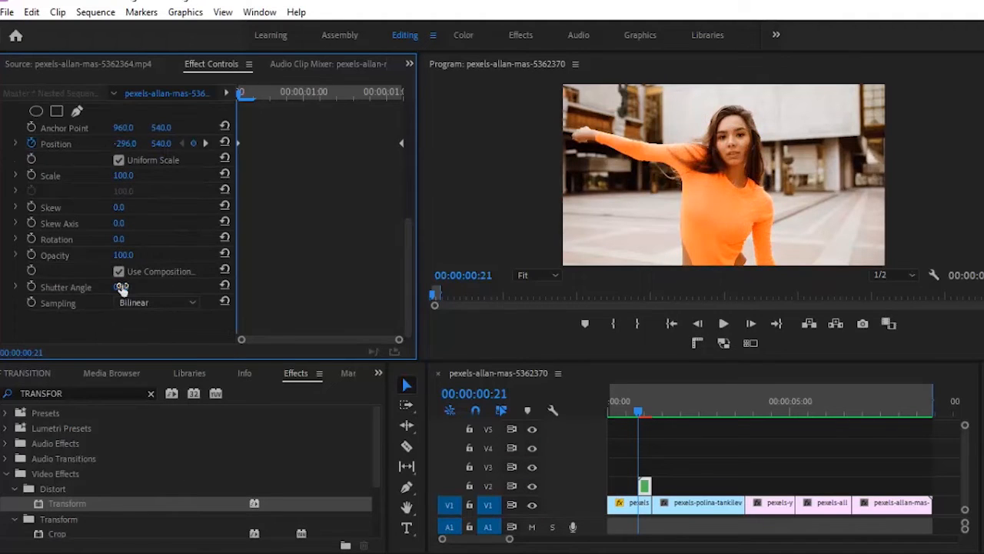
{"action": "left_click", "coordinate": [125, 285]}
{"action": "type", "text": "1"}
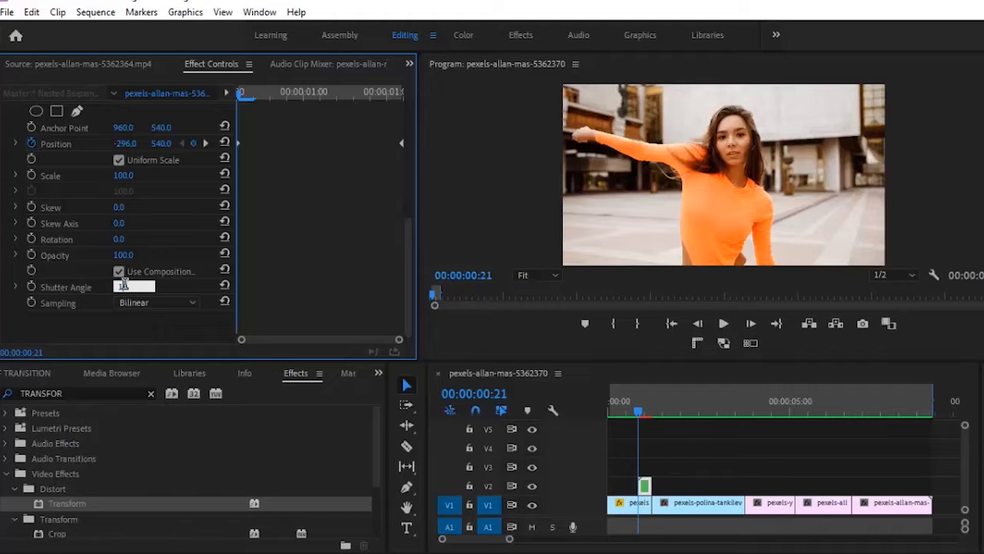
{"action": "type", "text": "80"}
{"action": "key", "text": "Return"}
Play the sequence from the start twice and stop on the ghost overlay at 00:00:01:05
{"action": "left_click", "coordinate": [635, 413]}
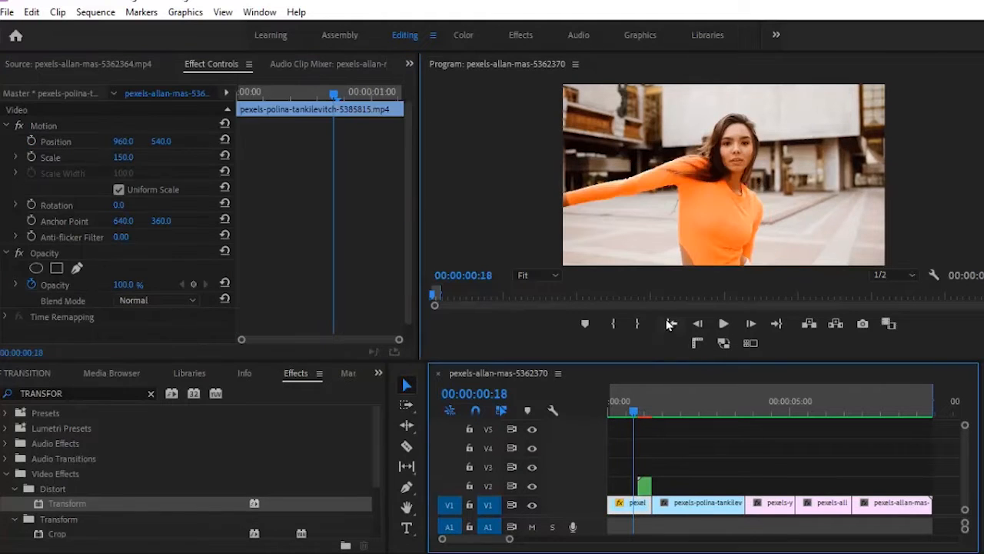
{"action": "left_click", "coordinate": [672, 324]}
{"action": "left_click", "coordinate": [716, 327]}
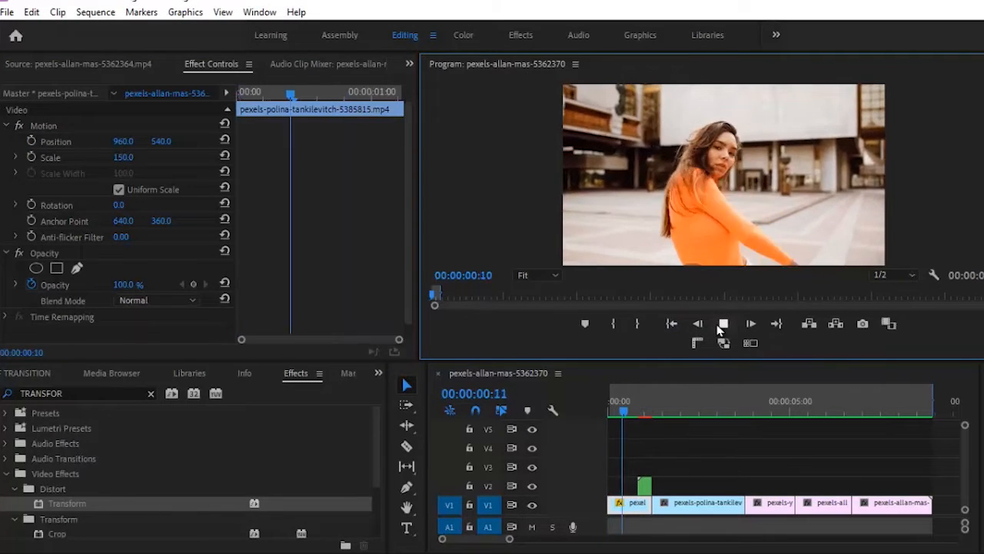
{"action": "left_click", "coordinate": [721, 329]}
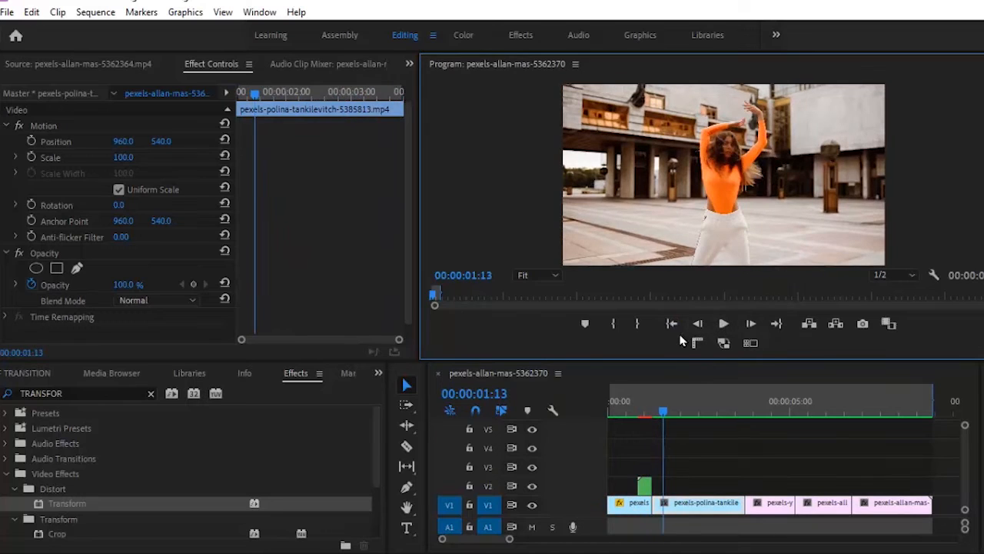
{"action": "key", "text": "Home"}
{"action": "left_click", "coordinate": [721, 328]}
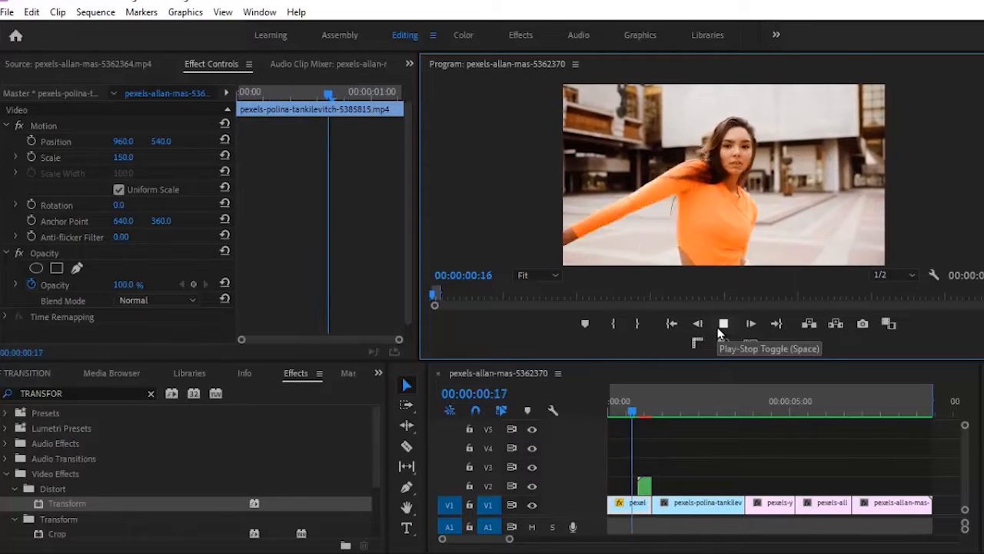
{"action": "left_click", "coordinate": [720, 331]}
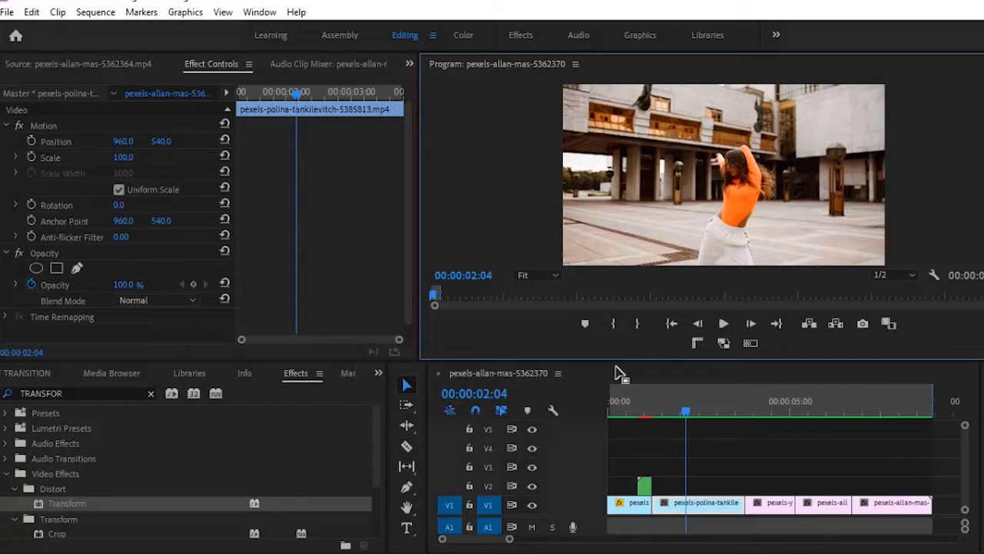
{"action": "left_click", "coordinate": [653, 395]}
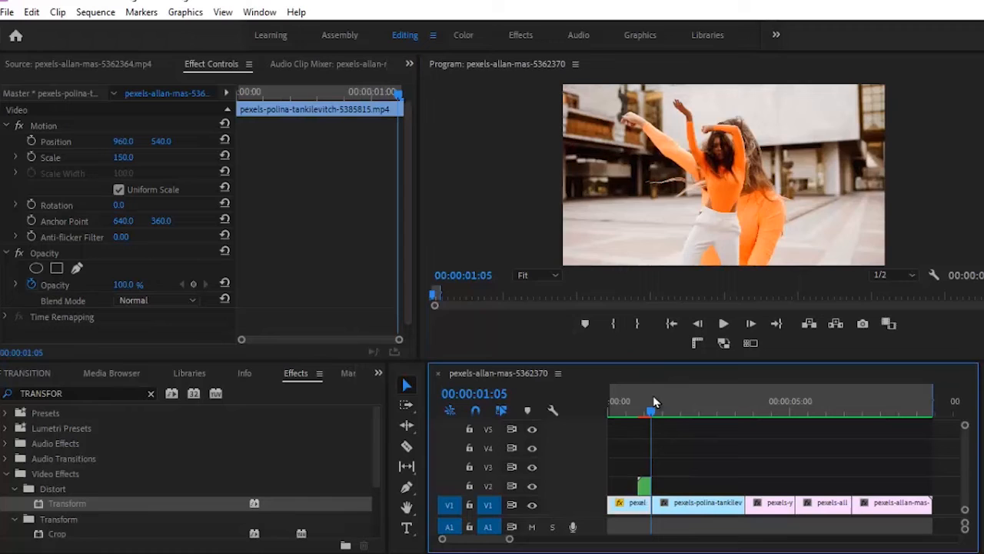
Open Nested Sequence 05 and apply VR Chromatic Aberrations to the dancer still
{"action": "double_click", "coordinate": [644, 487]}
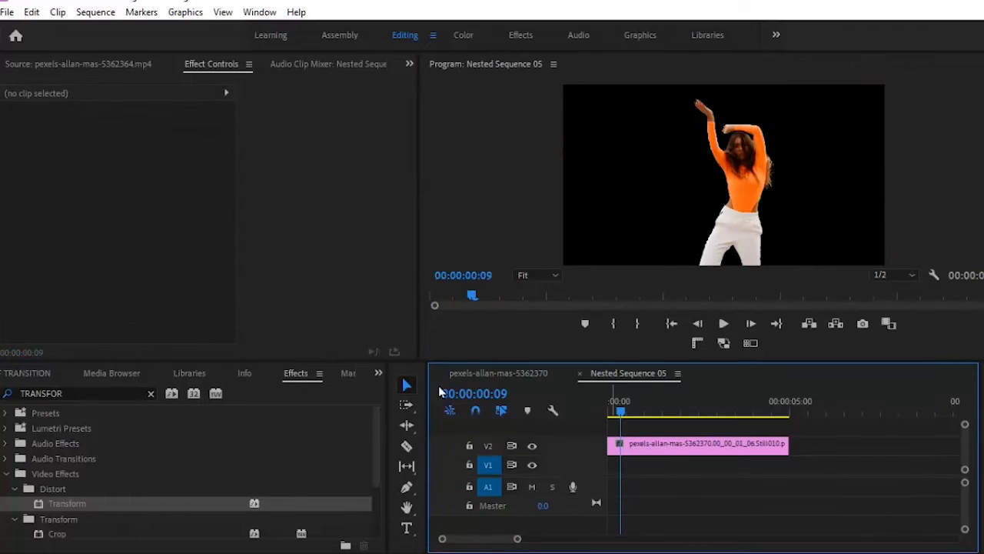
{"action": "left_click", "coordinate": [150, 394]}
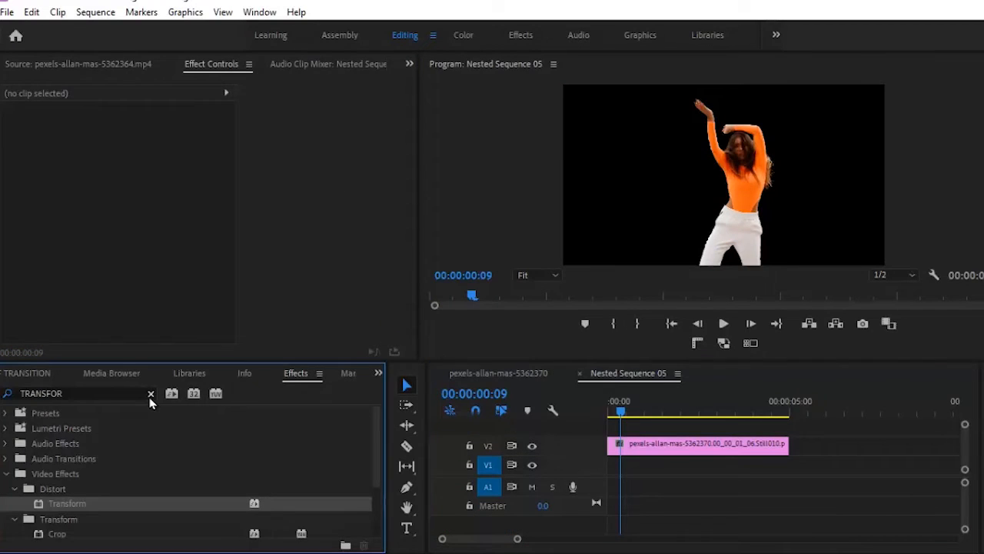
{"action": "left_click", "coordinate": [100, 394]}
{"action": "type", "text": "VR"}
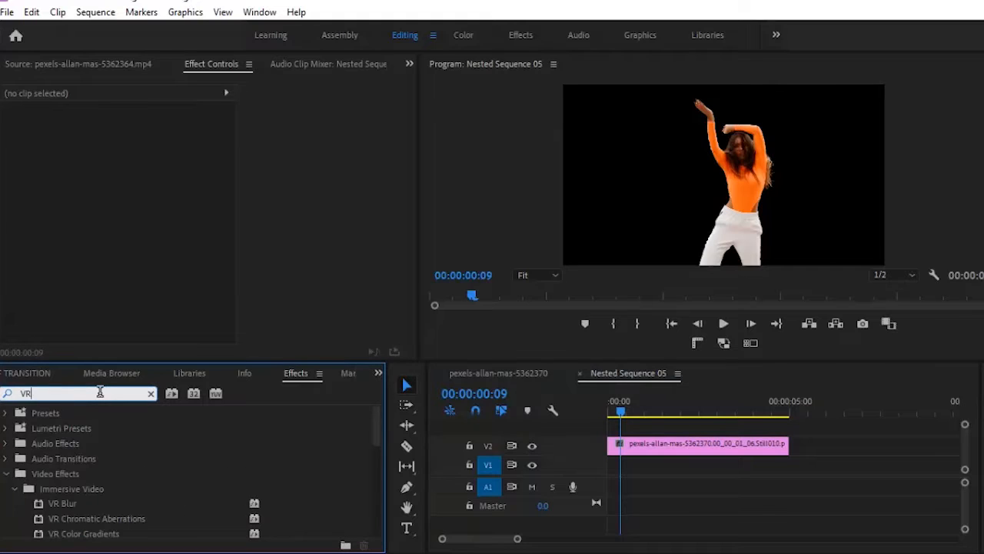
{"action": "left_click", "coordinate": [74, 519]}
{"action": "left_click_drag", "start_coordinate": [664, 394], "coordinate": [666, 446]}
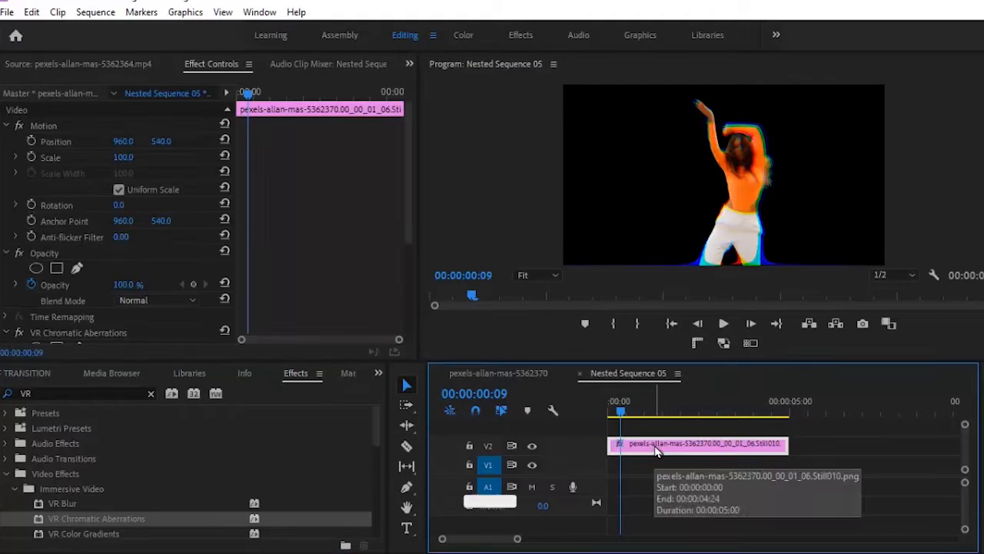
Set the effect's Falloff Distance to 100 and return to the main dance sequence
{"action": "left_click_drag", "start_coordinate": [409, 227], "coordinate": [429, 333]}
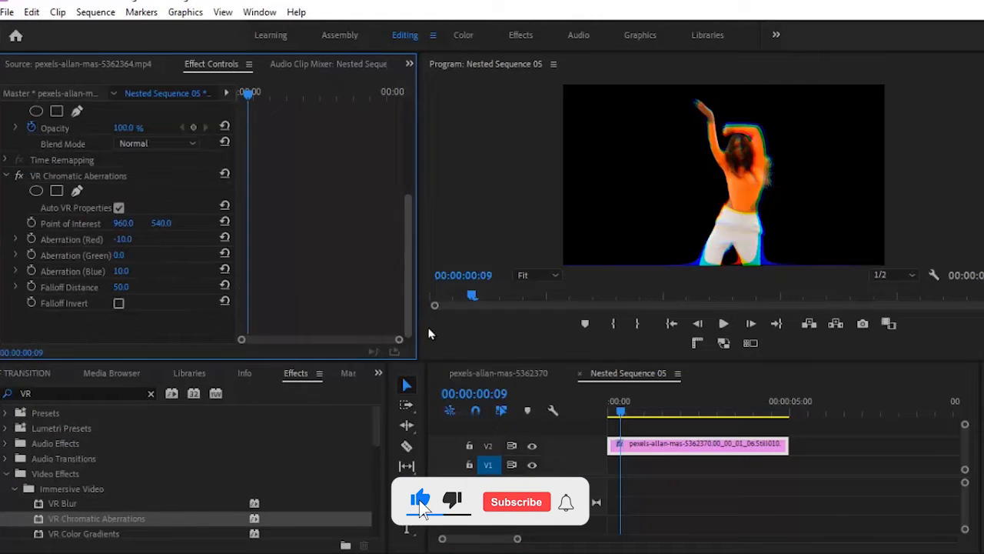
{"action": "left_click", "coordinate": [132, 286]}
{"action": "type", "text": "1"}
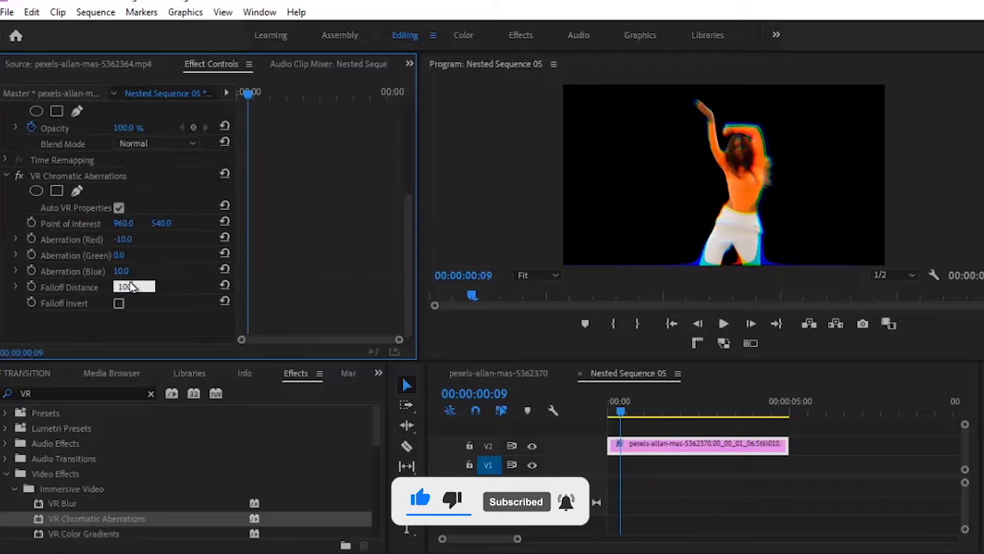
{"action": "key", "text": "Return"}
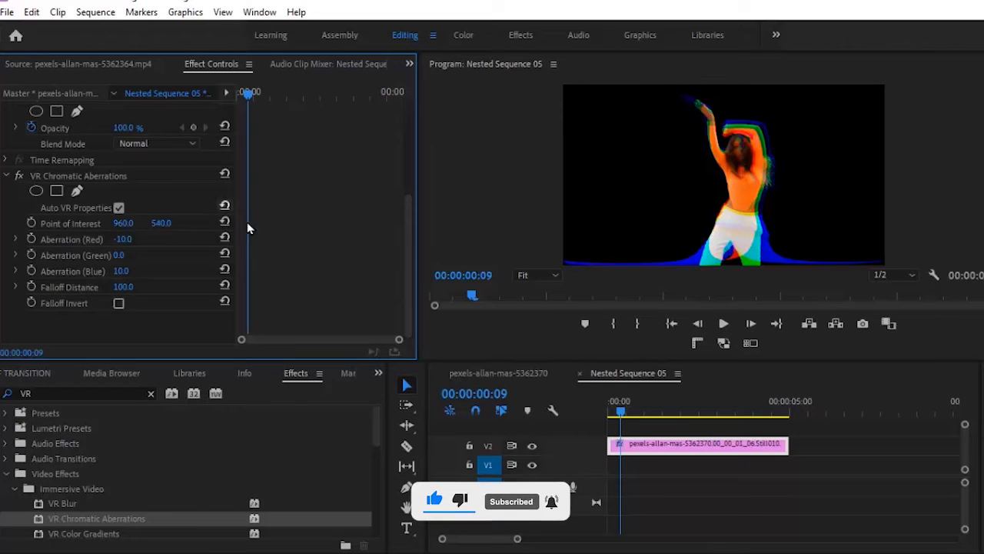
{"action": "left_click", "coordinate": [495, 372]}
Play the main sequence from the start to review it
{"action": "left_click", "coordinate": [723, 324]}
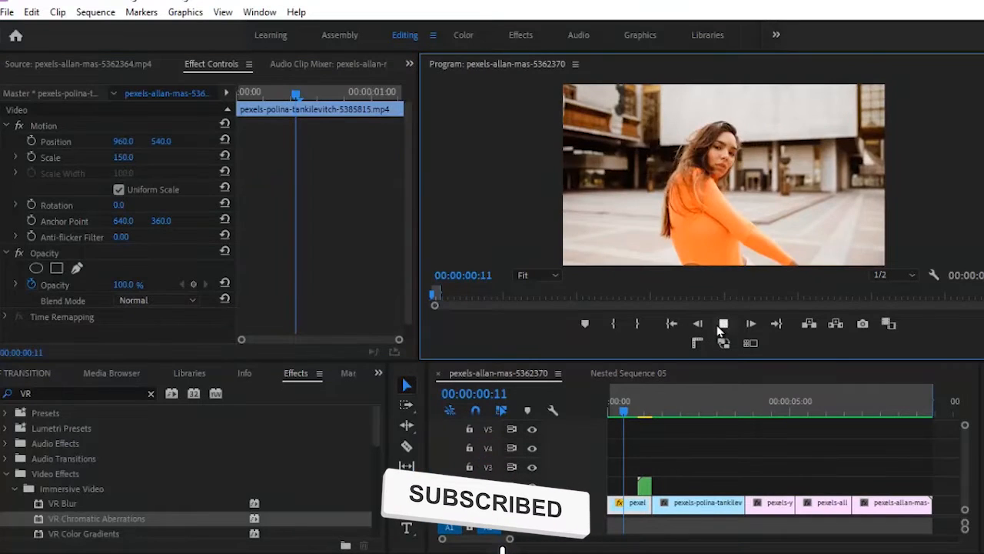
{"action": "left_click", "coordinate": [723, 324]}
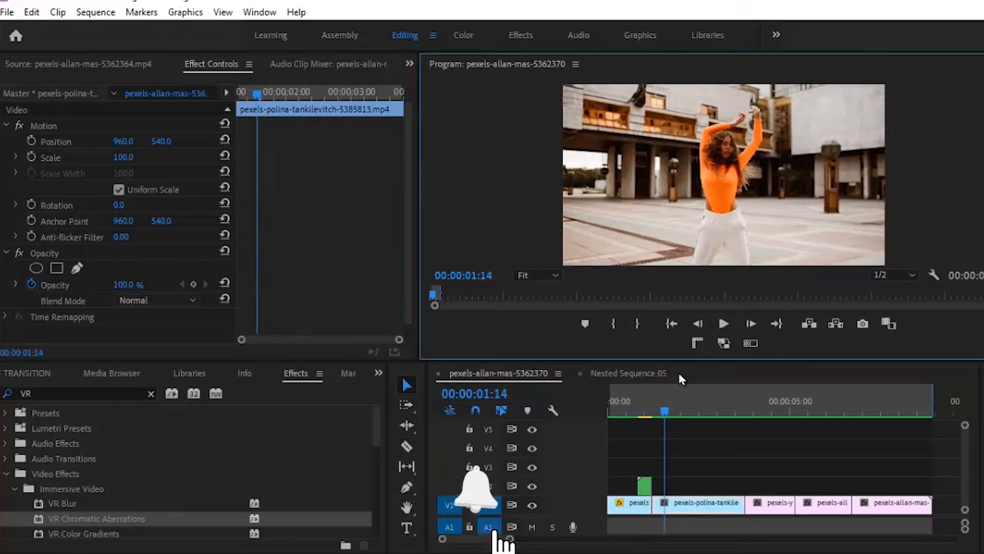
{"action": "left_click", "coordinate": [669, 326]}
{"action": "left_click", "coordinate": [723, 324]}
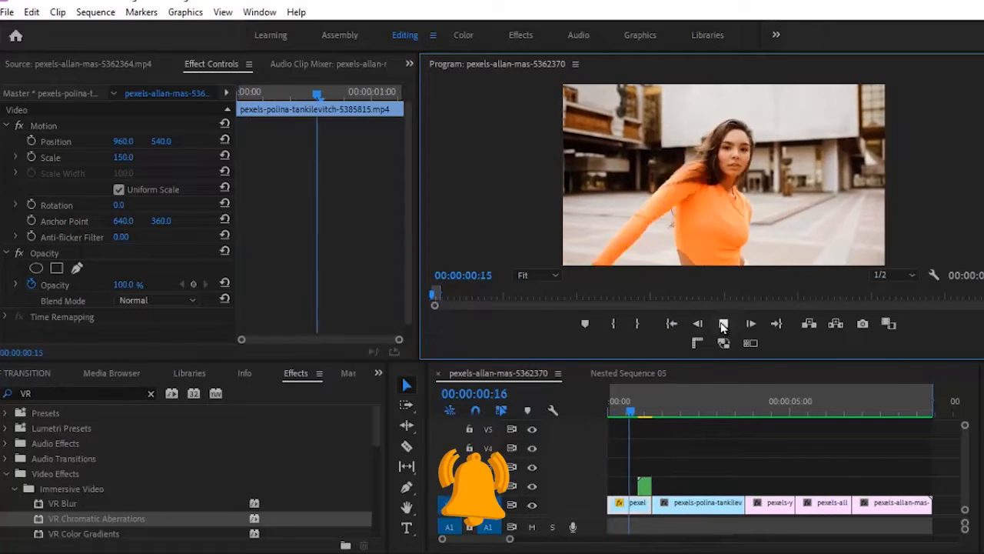
{"action": "left_click", "coordinate": [723, 323]}
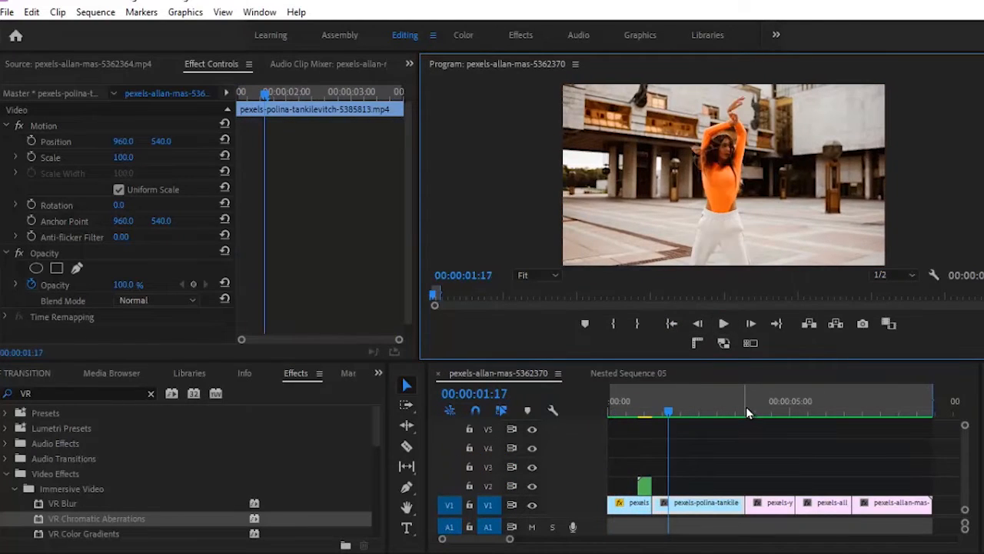
Export a PNG still of the frame at the 00:00:03:20 cut
{"action": "left_click", "coordinate": [744, 411]}
{"action": "left_click", "coordinate": [809, 396]}
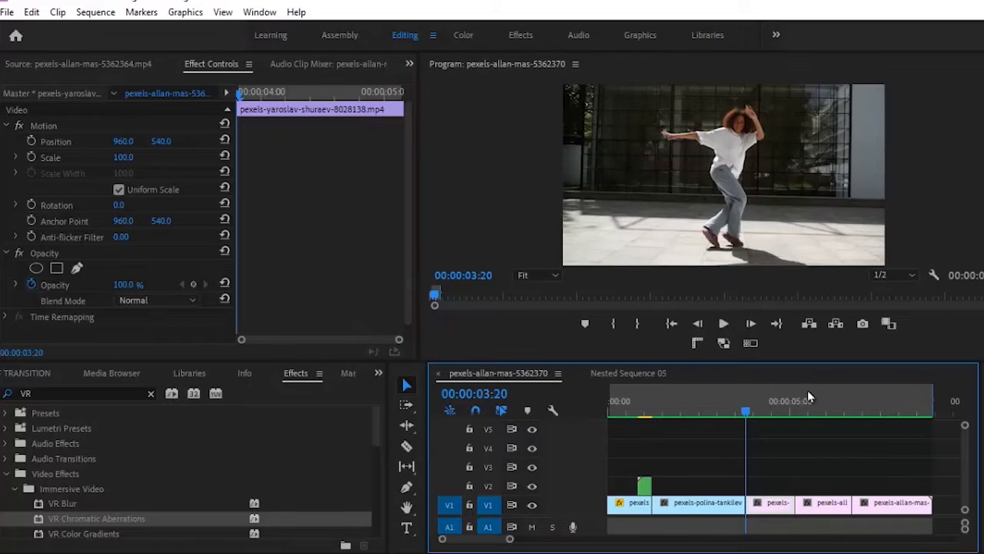
{"action": "left_click", "coordinate": [862, 324]}
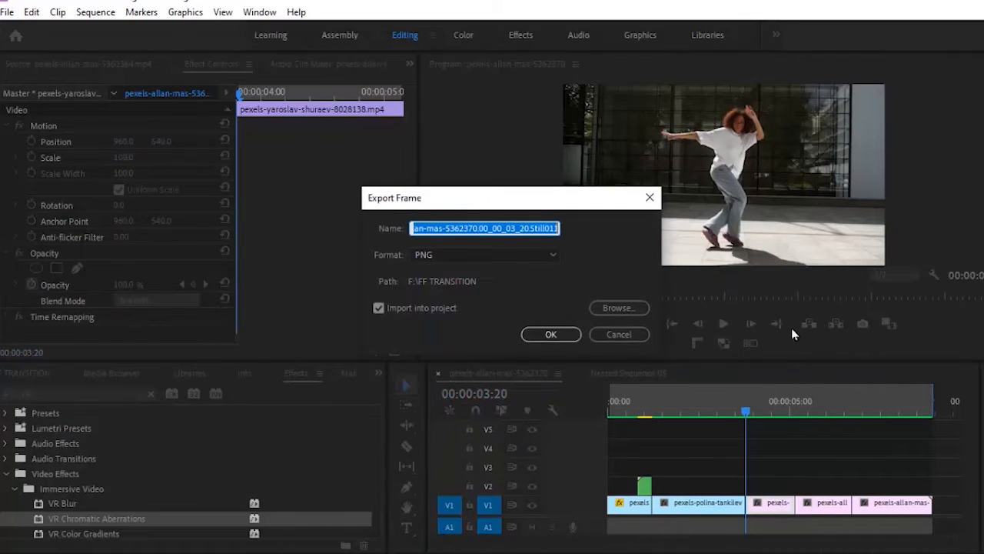
{"action": "left_click", "coordinate": [538, 337]}
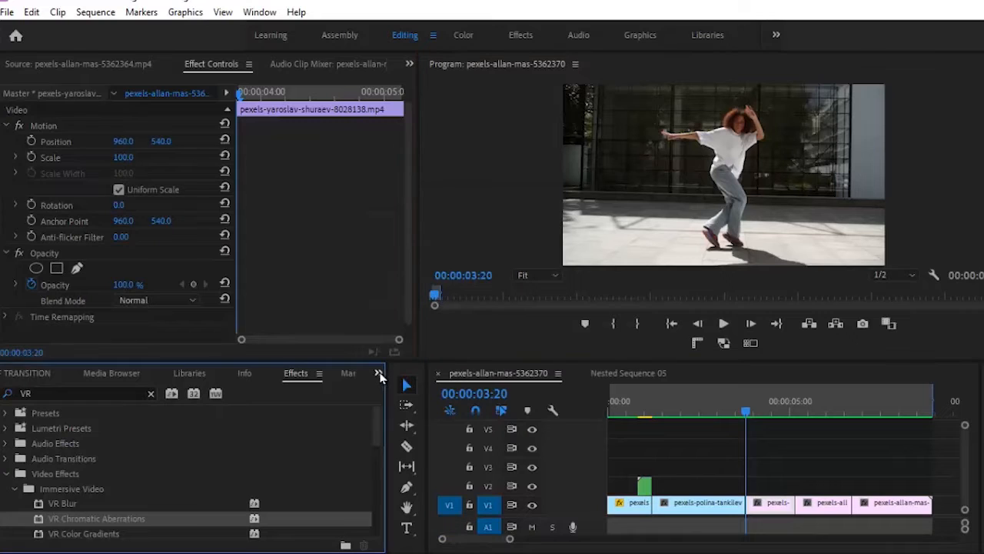
Drag the exported PNG from the Project panel onto V2 at the cut
{"action": "left_click", "coordinate": [378, 373]}
{"action": "left_click", "coordinate": [388, 391]}
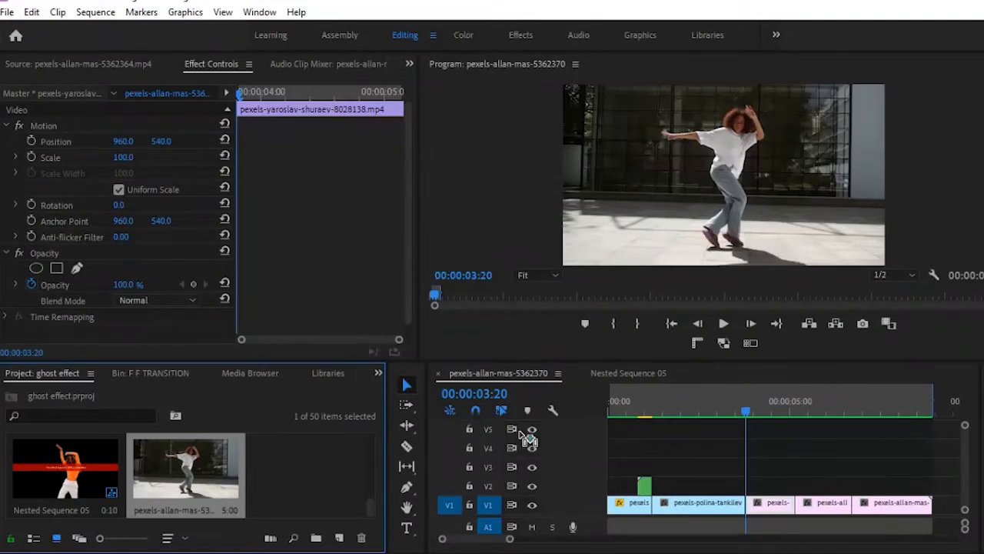
{"action": "left_click_drag", "start_coordinate": [529, 438], "coordinate": [740, 491]}
{"action": "left_click", "coordinate": [771, 493]}
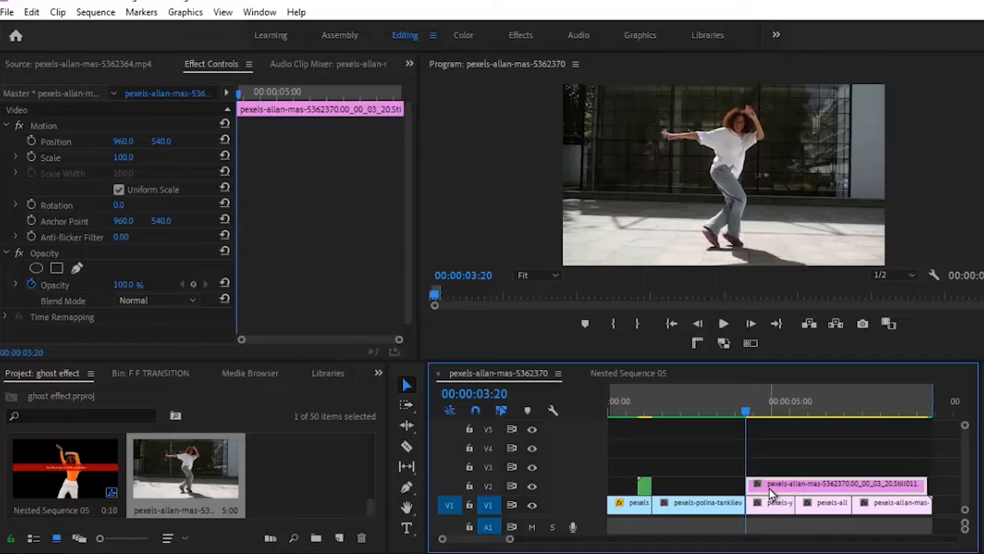
{"action": "right_click", "coordinate": [771, 493]}
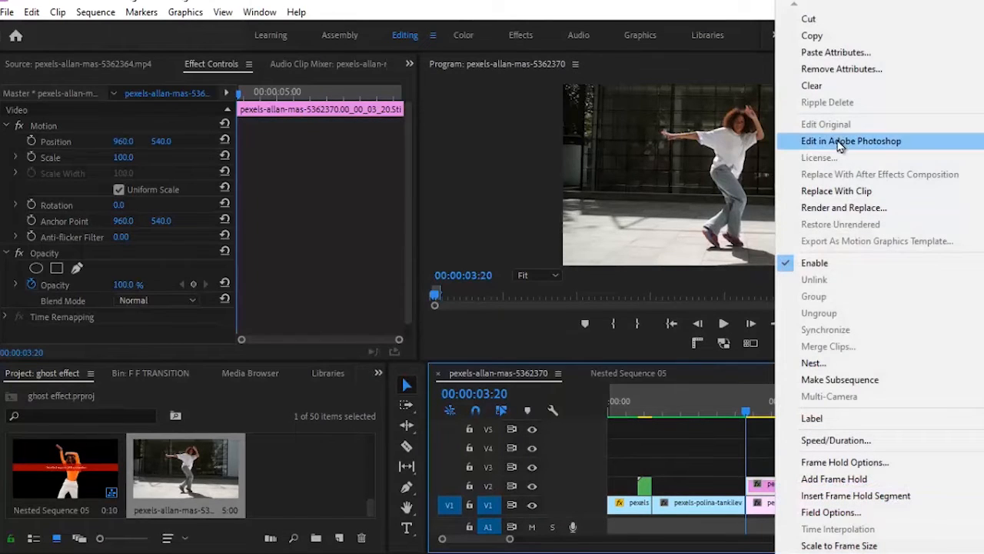
Edit the 03:20 still in Photoshop: select the subject, delete the inverted background, save, deselect
{"action": "left_click", "coordinate": [838, 140]}
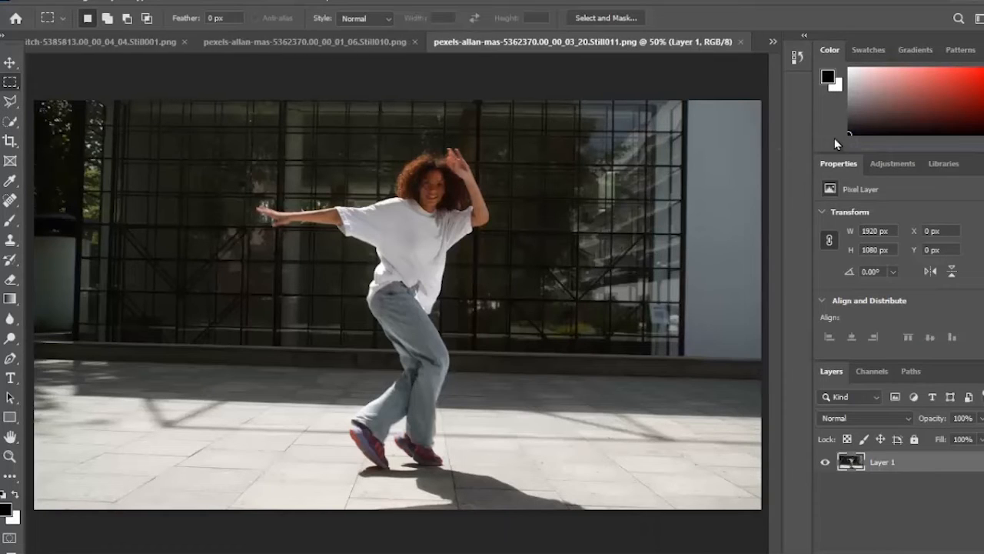
{"action": "left_click", "coordinate": [184, 4]}
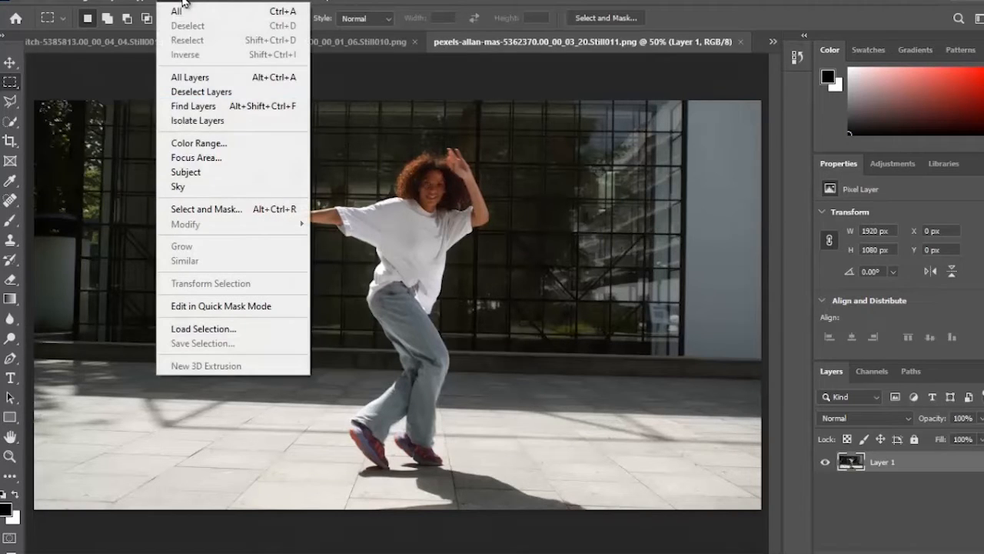
{"action": "left_click", "coordinate": [216, 173]}
{"action": "key", "text": "ctrl+shift+i"}
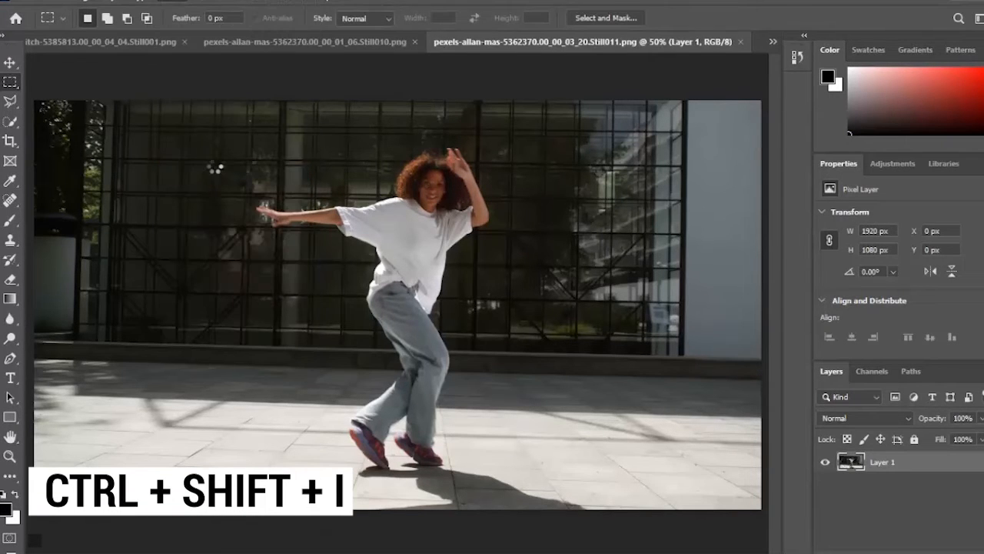
{"action": "key", "text": "Delete"}
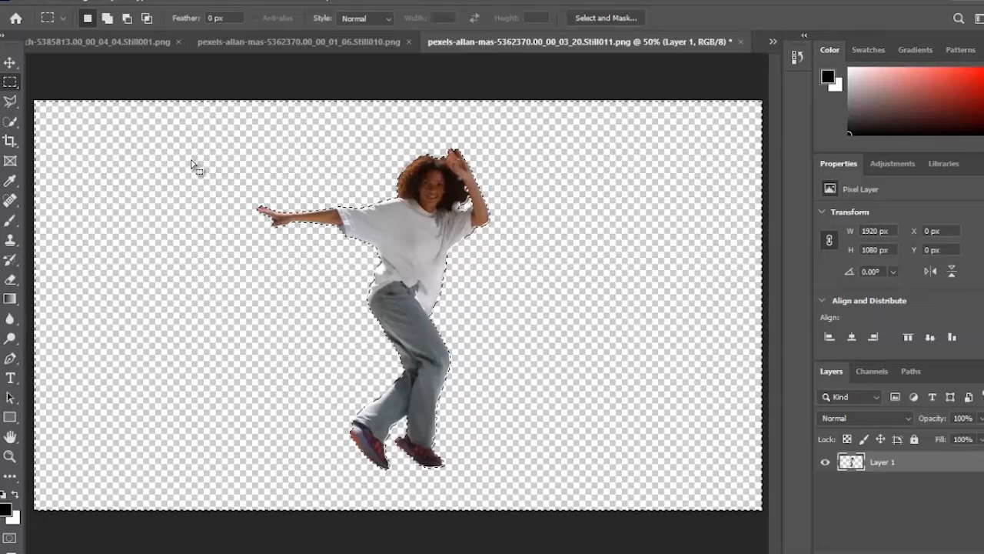
{"action": "key", "text": "ctrl+s"}
{"action": "key", "text": "ctrl+d"}
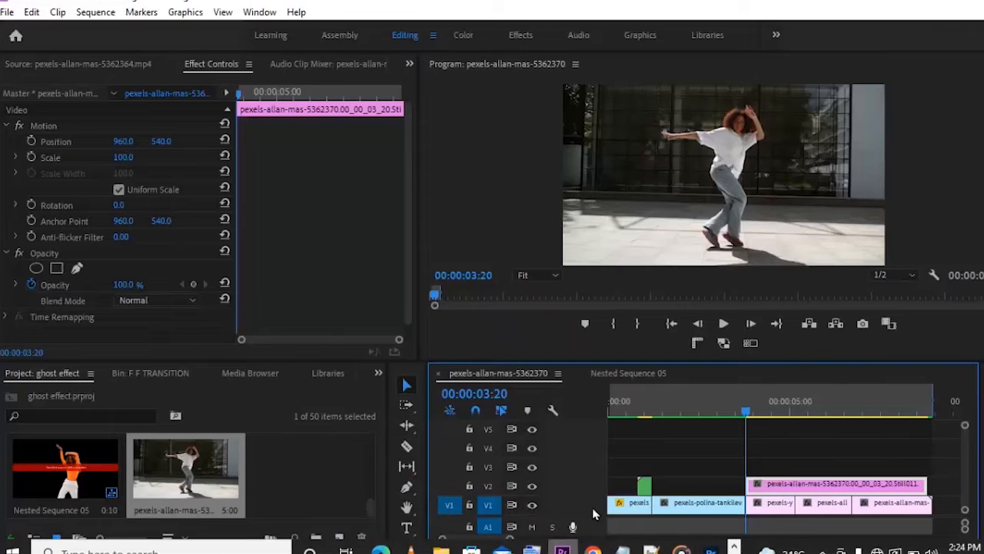
Trim the 00_00_03_20 still on V2 to end near 00:00:04:05 and review it at 00:00:03:19
{"action": "mouse_move", "coordinate": [745, 411]}
{"action": "left_mouse_down"}
{"action": "mouse_move", "coordinate": [783, 410]}
{"action": "mouse_move", "coordinate": [748, 410]}
{"action": "left_mouse_up"}
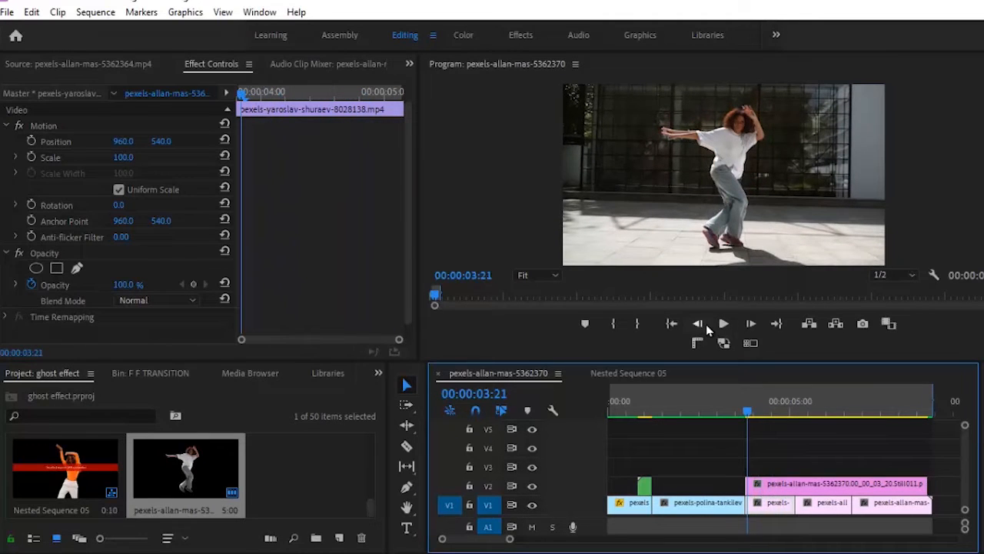
{"action": "left_click", "coordinate": [706, 325]}
{"action": "left_click", "coordinate": [782, 491]}
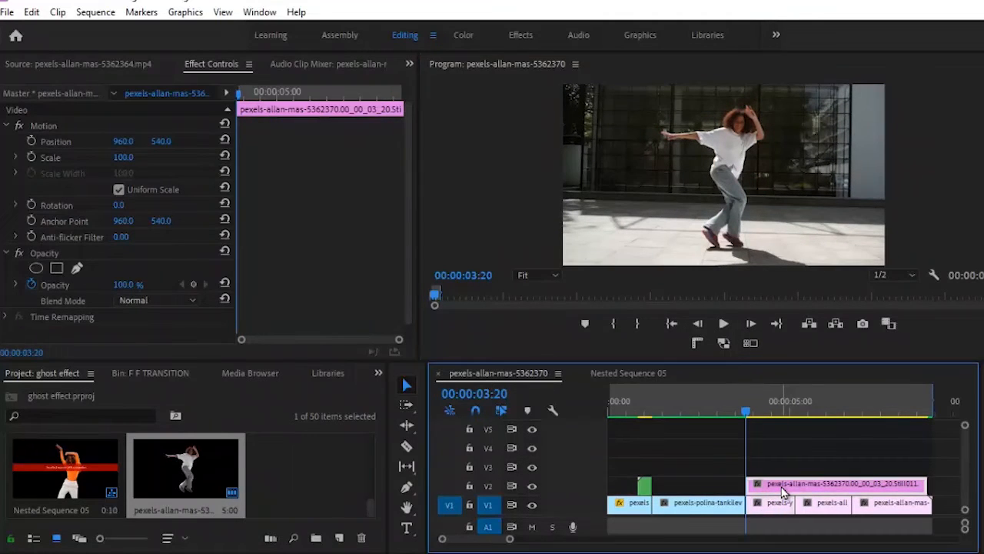
{"action": "key", "text": "shift+Right"}
{"action": "key", "text": "shift+Right"}
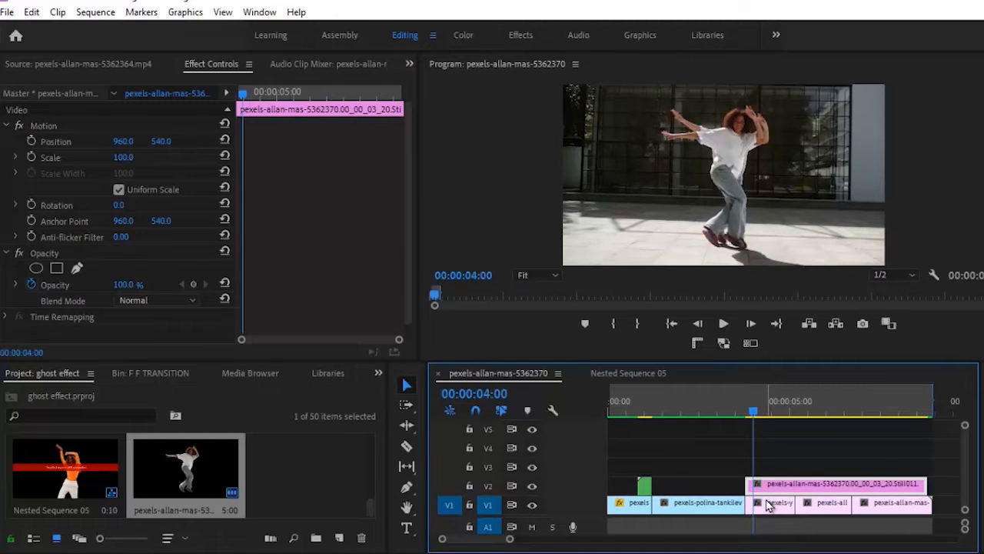
{"action": "left_click_drag", "start_coordinate": [916, 483], "coordinate": [745, 491]}
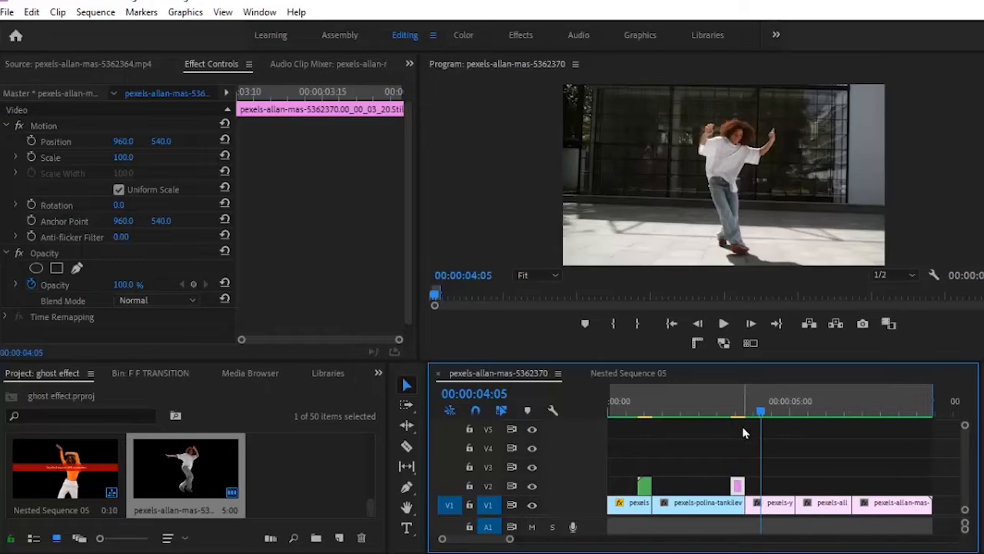
{"action": "left_click", "coordinate": [738, 415]}
{"action": "left_click_drag", "start_coordinate": [739, 415], "coordinate": [743, 415]}
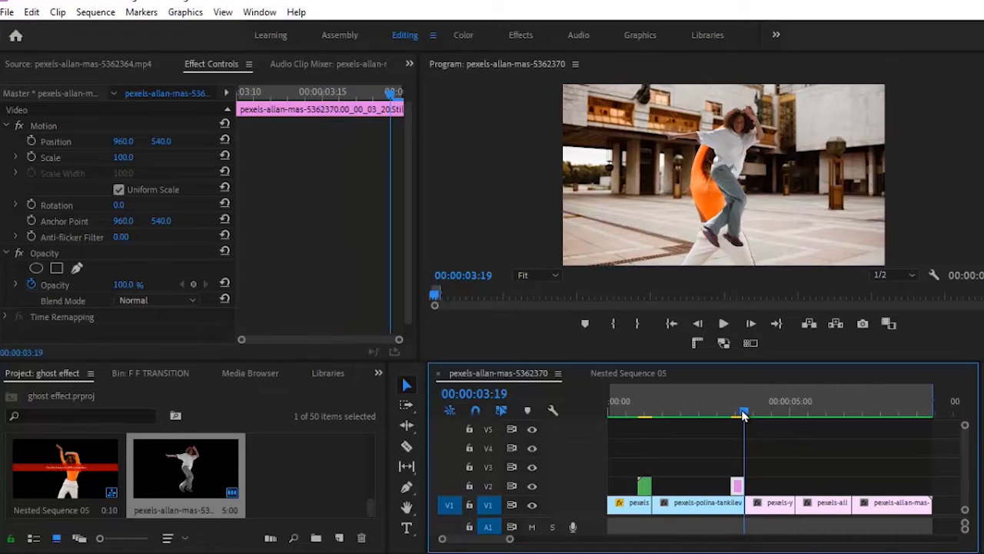
Search the effects for 'TRAN' and drag Distort > Transform onto the V2 dancer still
{"action": "left_click", "coordinate": [378, 373]}
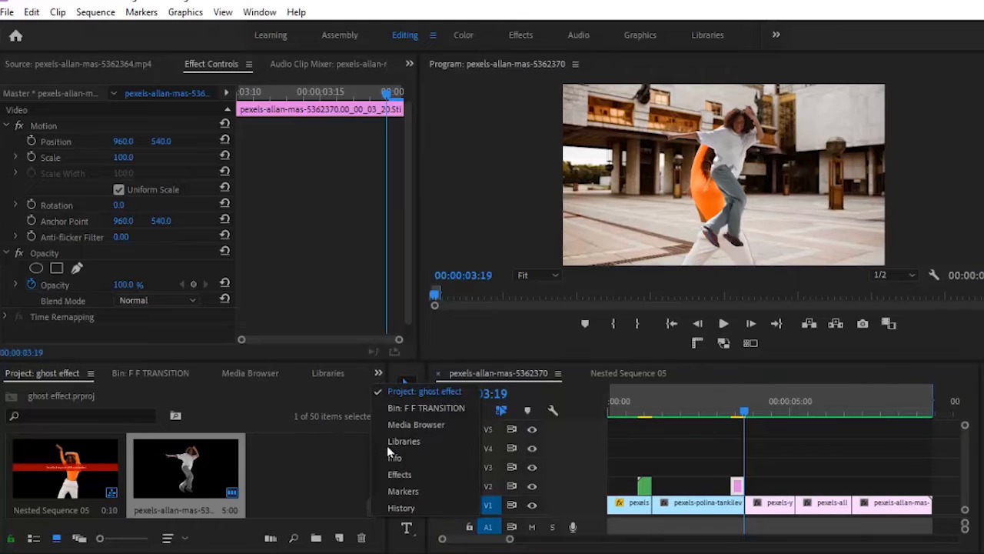
{"action": "left_click", "coordinate": [400, 472]}
{"action": "left_click", "coordinate": [98, 393]}
{"action": "type", "text": "TR"}
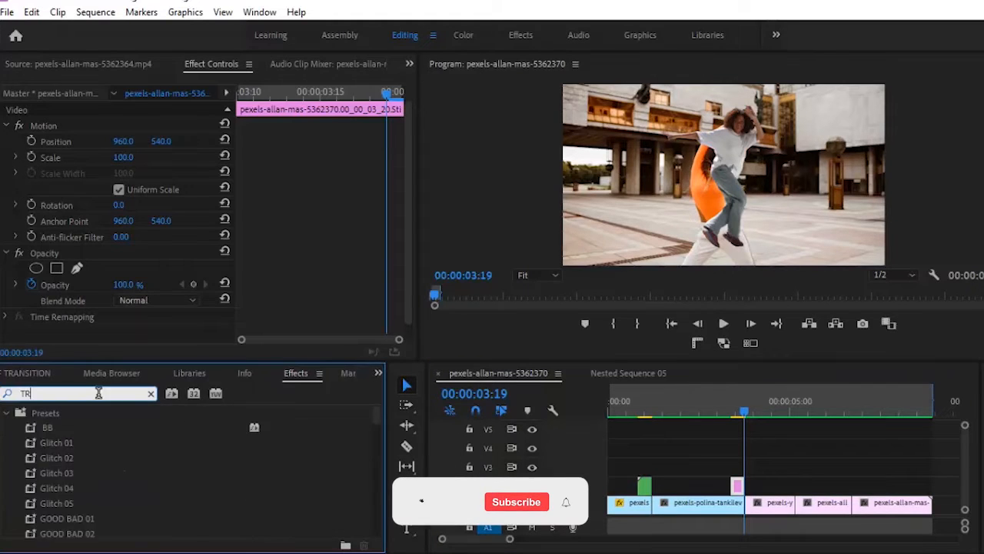
{"action": "type", "text": "ANSF"}
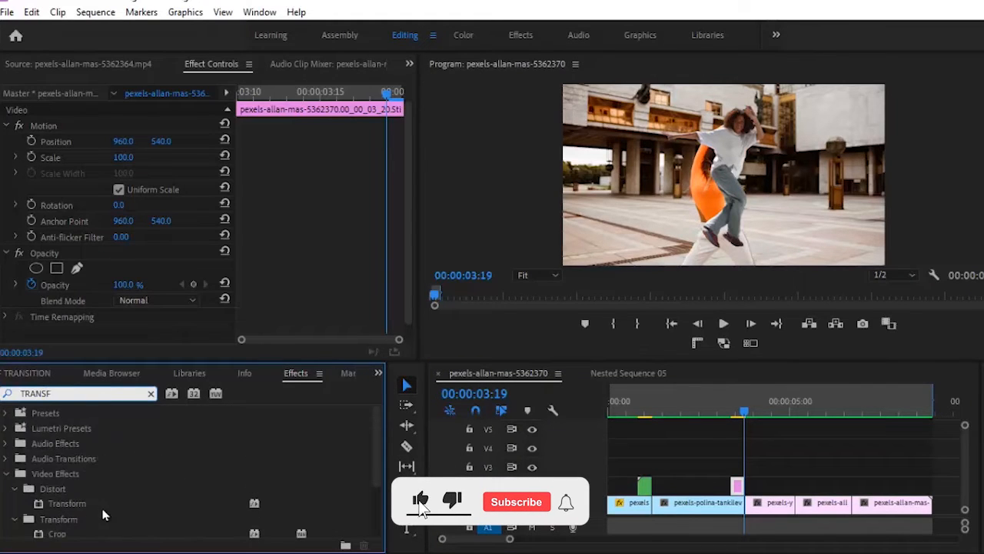
{"action": "left_click", "coordinate": [91, 505]}
{"action": "left_click_drag", "start_coordinate": [714, 436], "coordinate": [737, 486]}
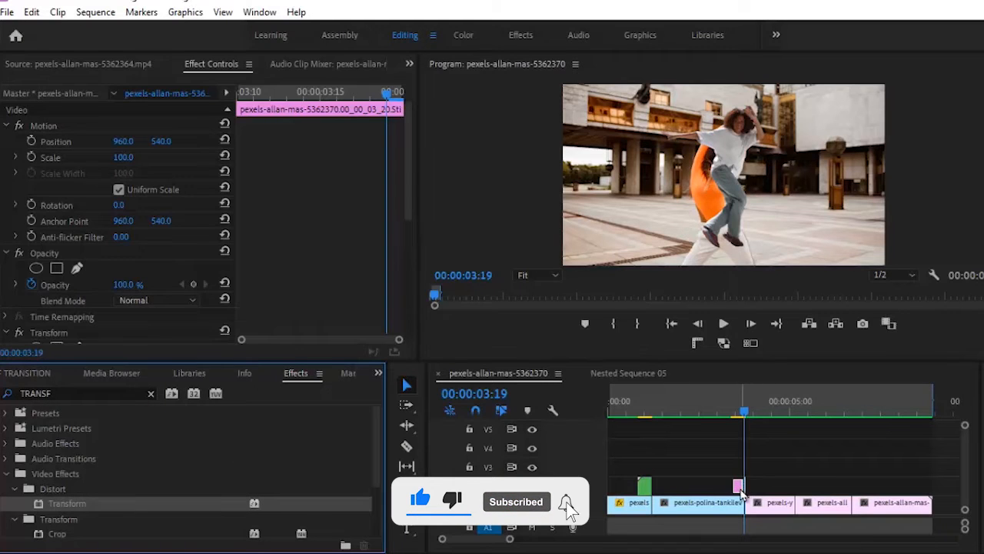
{"action": "left_click_drag", "start_coordinate": [413, 160], "coordinate": [412, 304]}
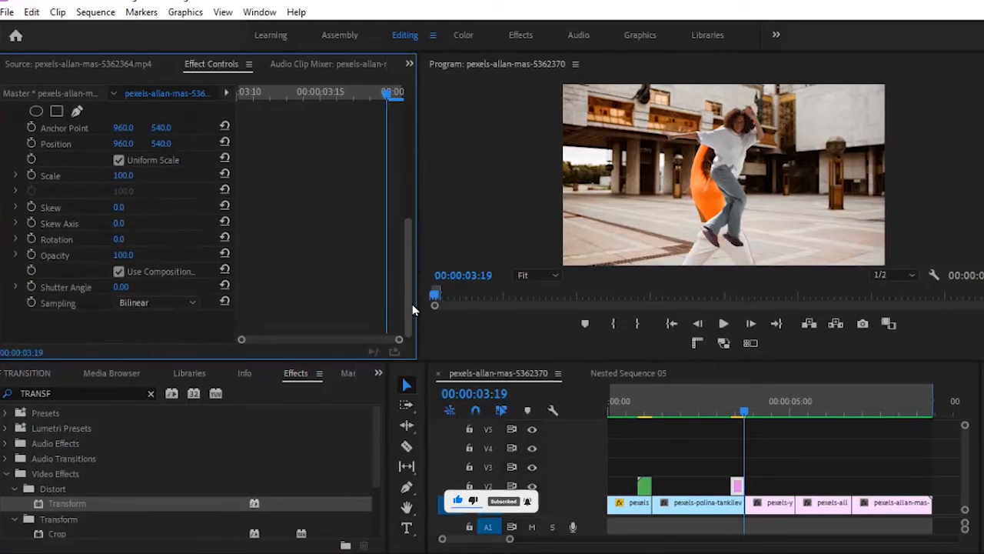
Add Transform Position and Scale keyframes and move them to the clip's end
{"action": "left_click", "coordinate": [31, 143]}
{"action": "left_click", "coordinate": [31, 174]}
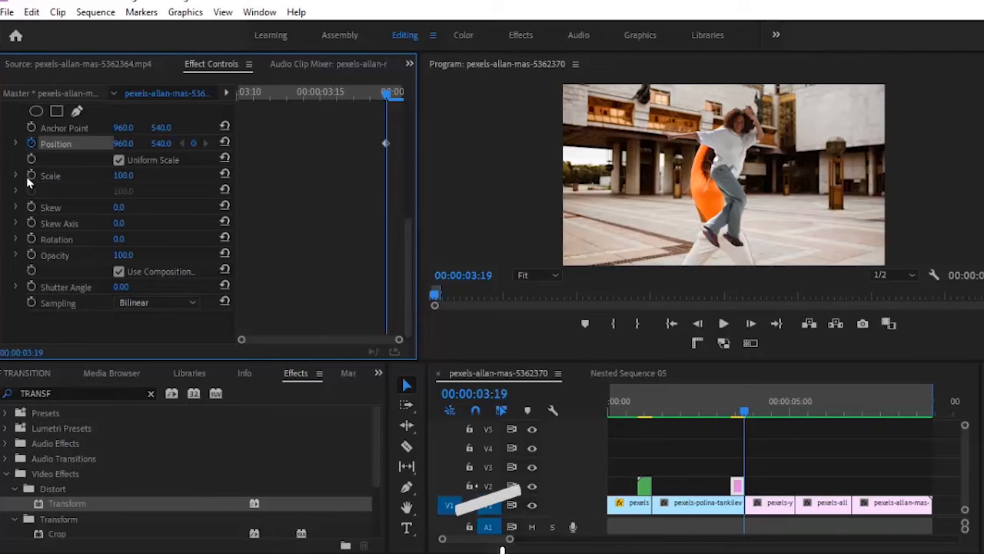
{"action": "left_click_drag", "start_coordinate": [372, 136], "coordinate": [405, 170]}
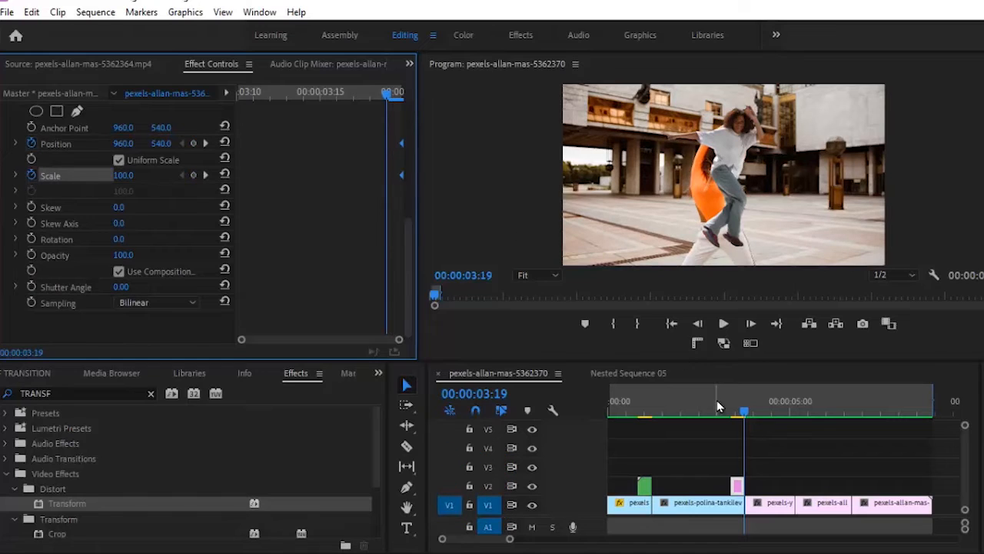
At 00:00:03:10, set Scale to 30 and move the figure to Position 473, 973
{"action": "left_click", "coordinate": [742, 413]}
{"action": "left_click_drag", "start_coordinate": [741, 413], "coordinate": [736, 418]}
{"action": "key", "text": "Left"}
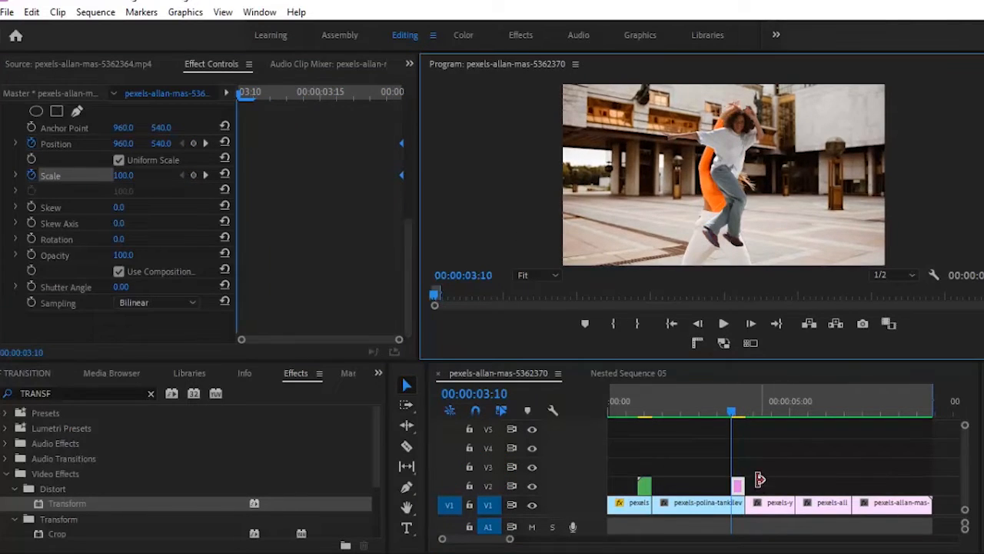
{"action": "left_click", "coordinate": [674, 446]}
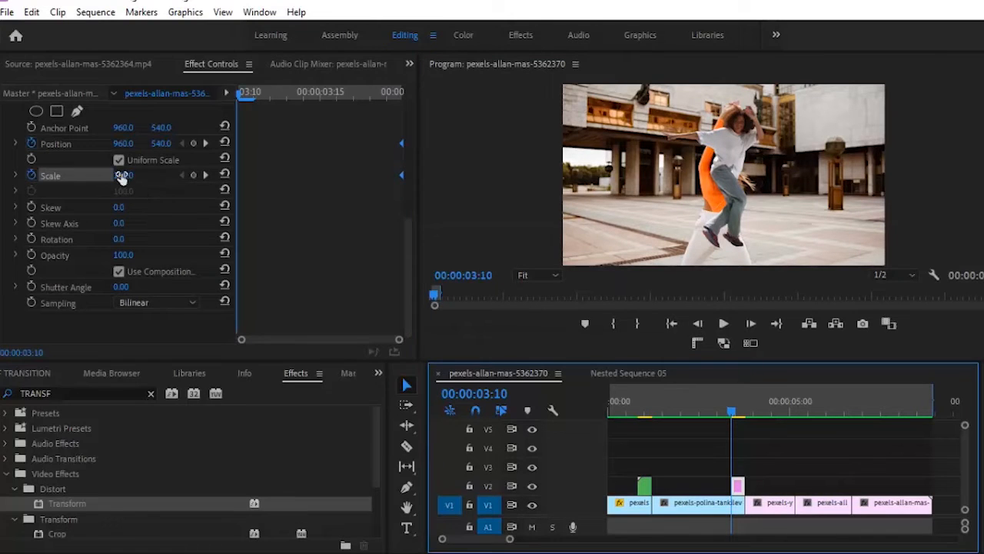
{"action": "left_click", "coordinate": [123, 175]}
{"action": "type", "text": "30"}
{"action": "key", "text": "Return"}
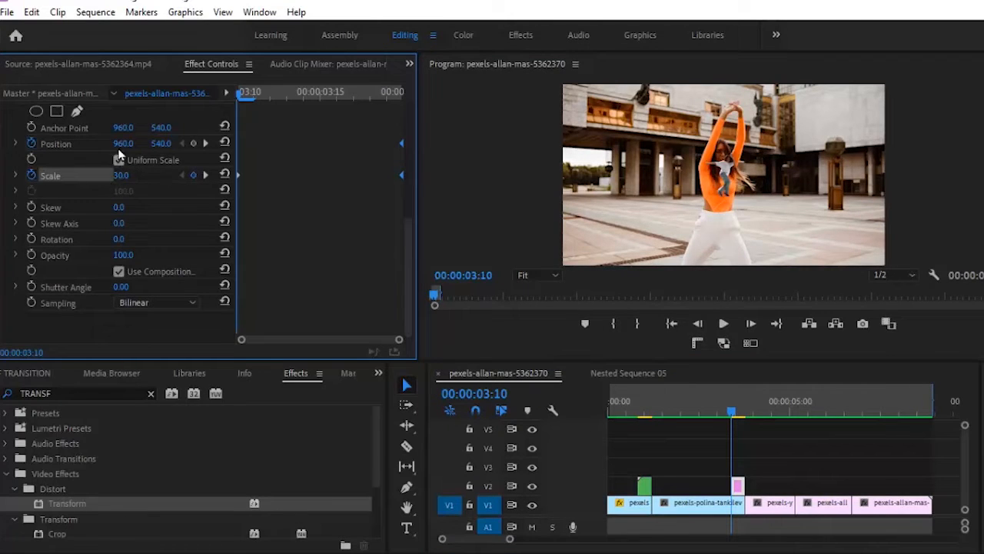
{"action": "left_click_drag", "start_coordinate": [124, 144], "coordinate": [103, 284]}
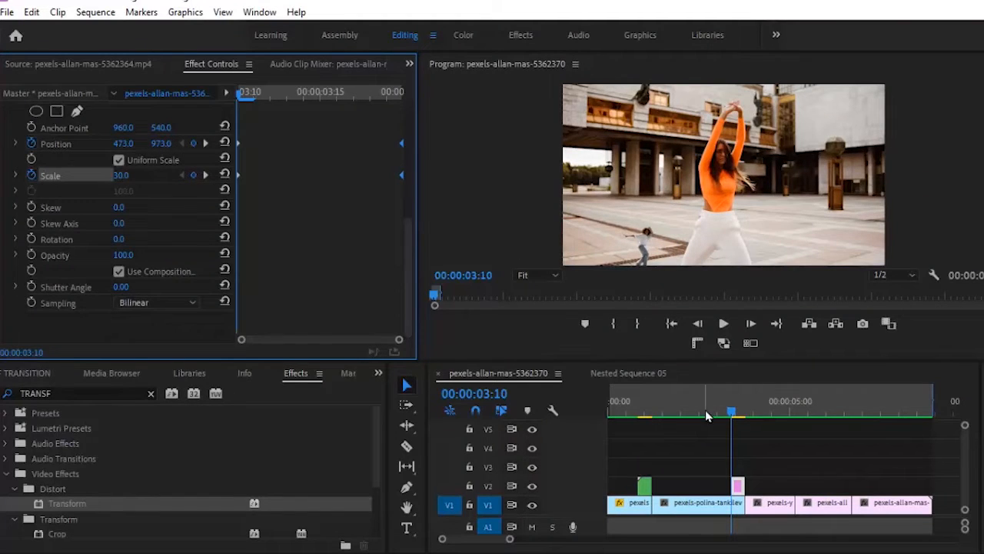
Play back the animated transition from before the cut several times
{"action": "left_click", "coordinate": [705, 413]}
{"action": "left_click", "coordinate": [726, 324]}
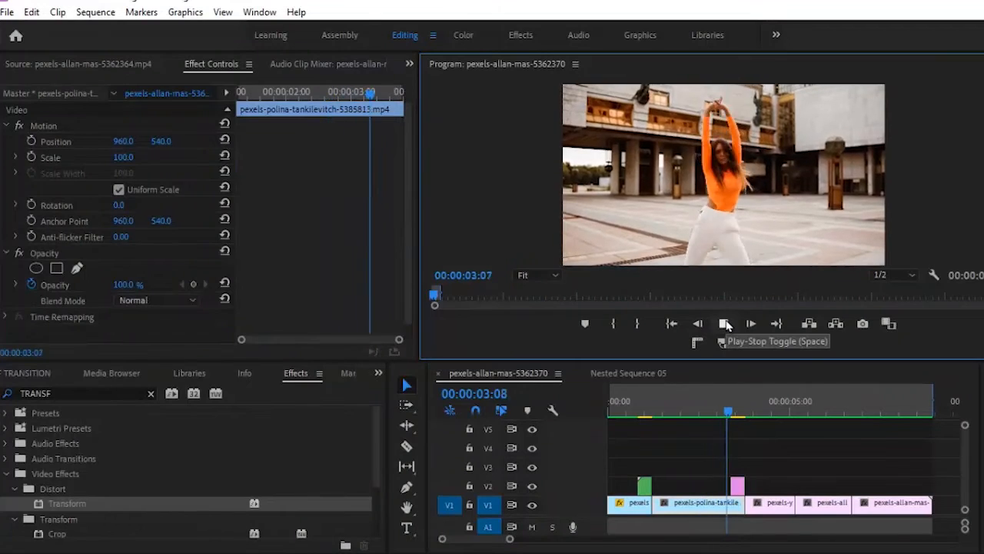
{"action": "left_click", "coordinate": [720, 415]}
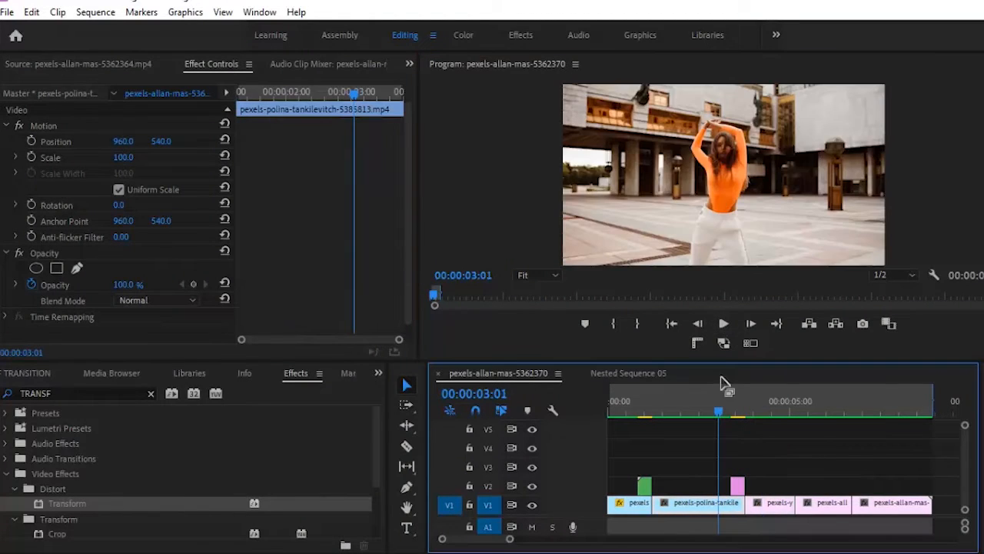
{"action": "left_click", "coordinate": [724, 324]}
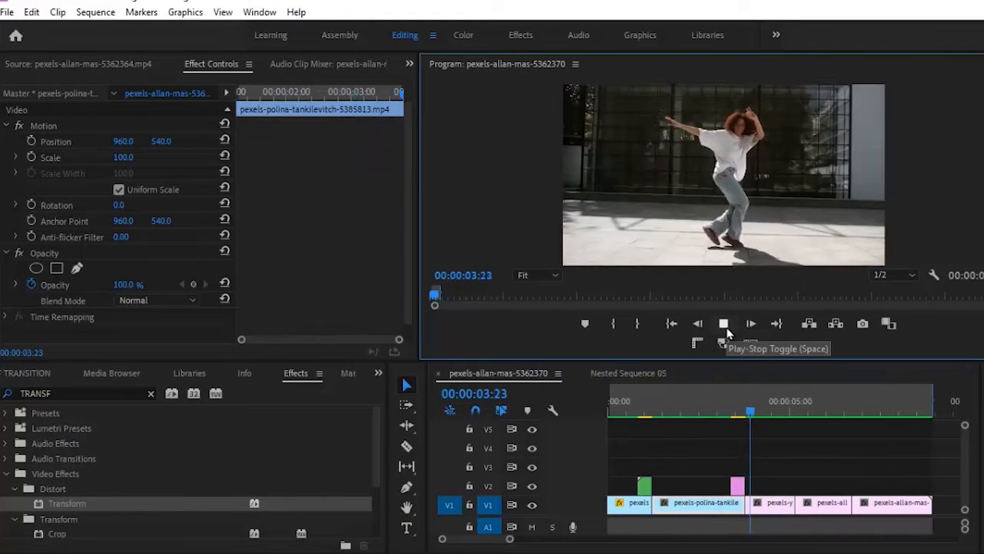
{"action": "left_click", "coordinate": [726, 329]}
{"action": "left_click", "coordinate": [702, 416]}
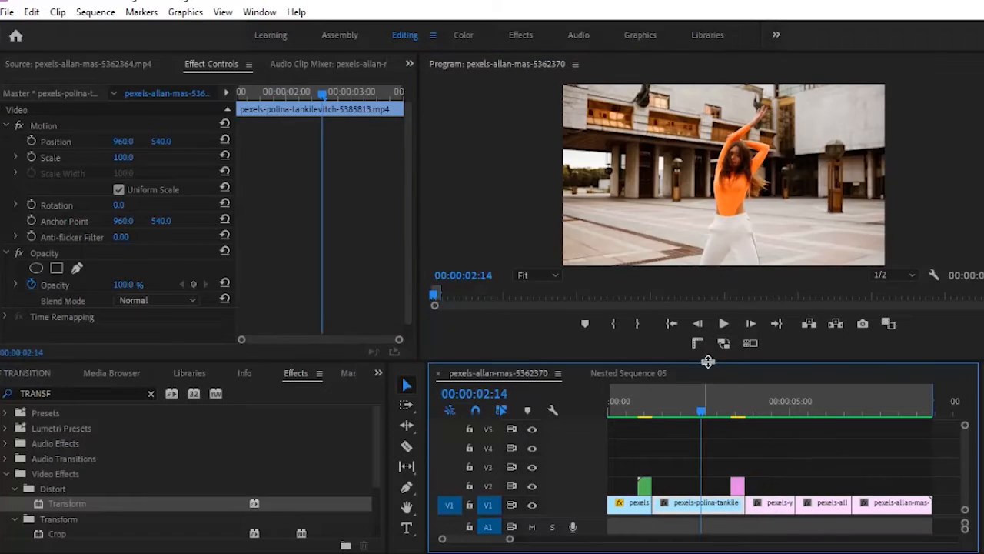
{"action": "left_click", "coordinate": [723, 325]}
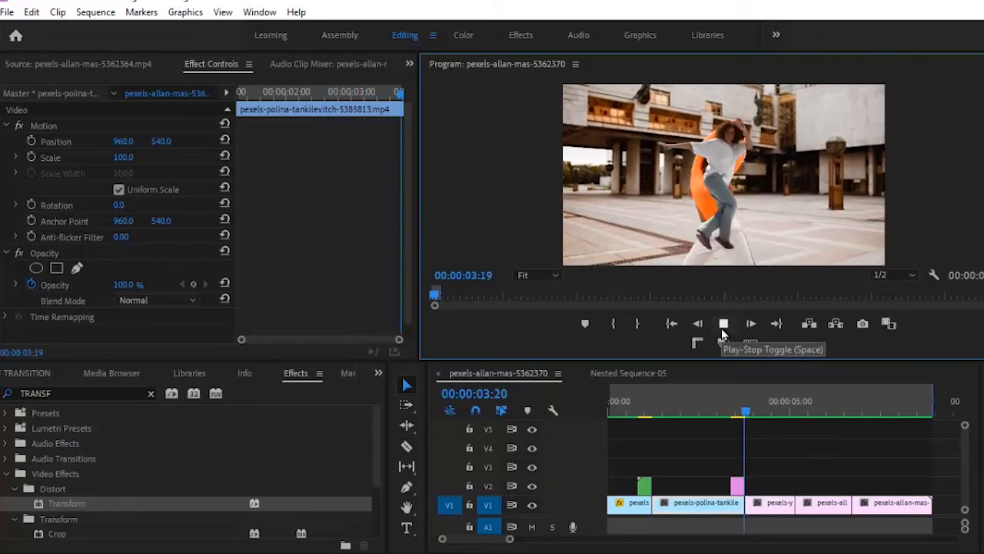
Stop at 00:00:05:04 and export that frame as a still
{"action": "left_click", "coordinate": [796, 412]}
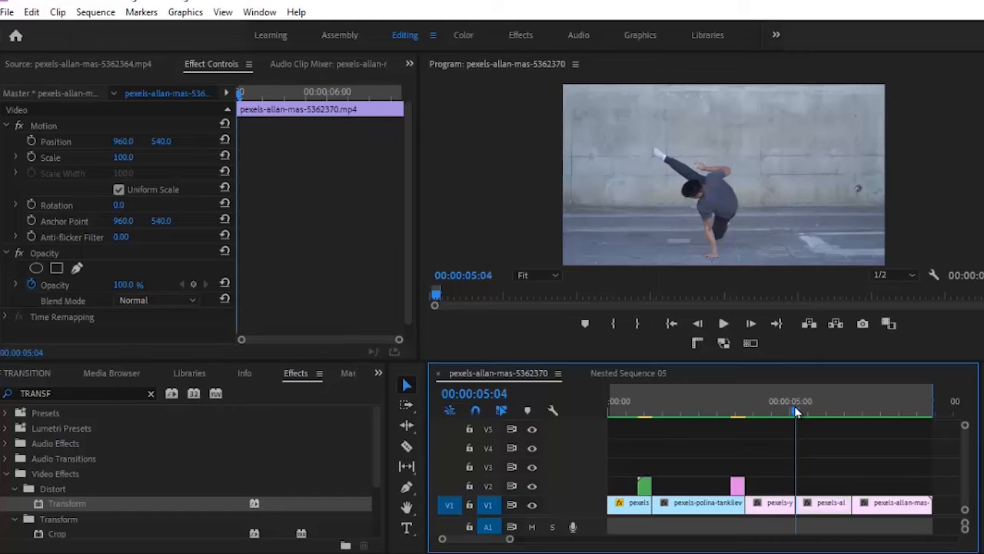
{"action": "left_click", "coordinate": [862, 326]}
{"action": "left_click", "coordinate": [565, 333]}
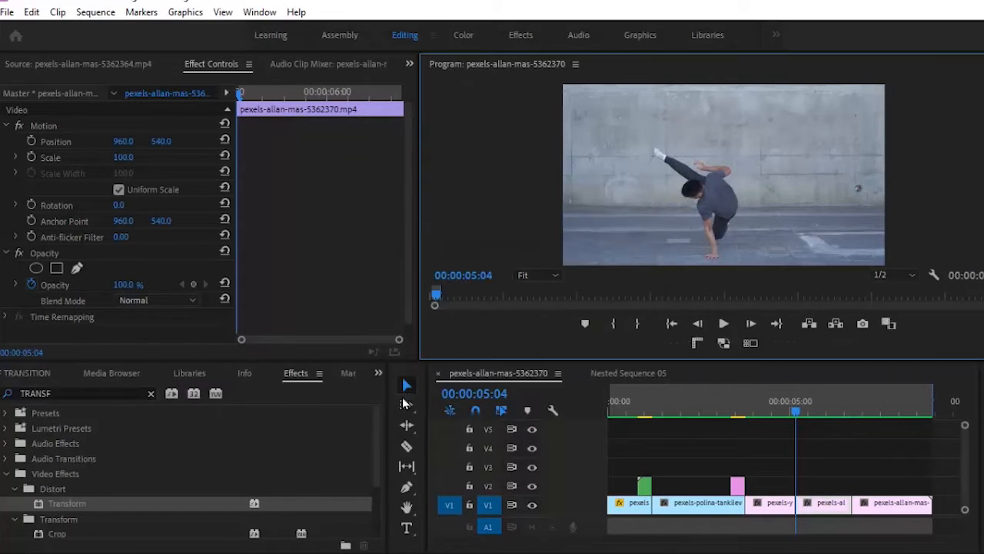
Place the exported still on V2 at the playhead and send it to Photoshop for editing
{"action": "left_click", "coordinate": [378, 373]}
{"action": "left_click", "coordinate": [419, 424]}
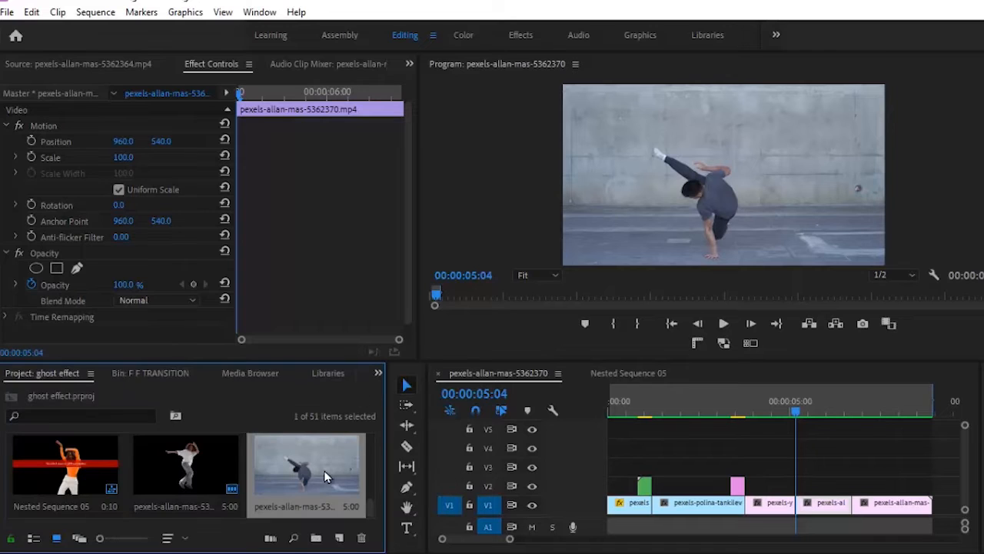
{"action": "left_click_drag", "start_coordinate": [324, 470], "coordinate": [801, 484]}
{"action": "left_click", "coordinate": [842, 484]}
{"action": "right_click", "coordinate": [846, 484]}
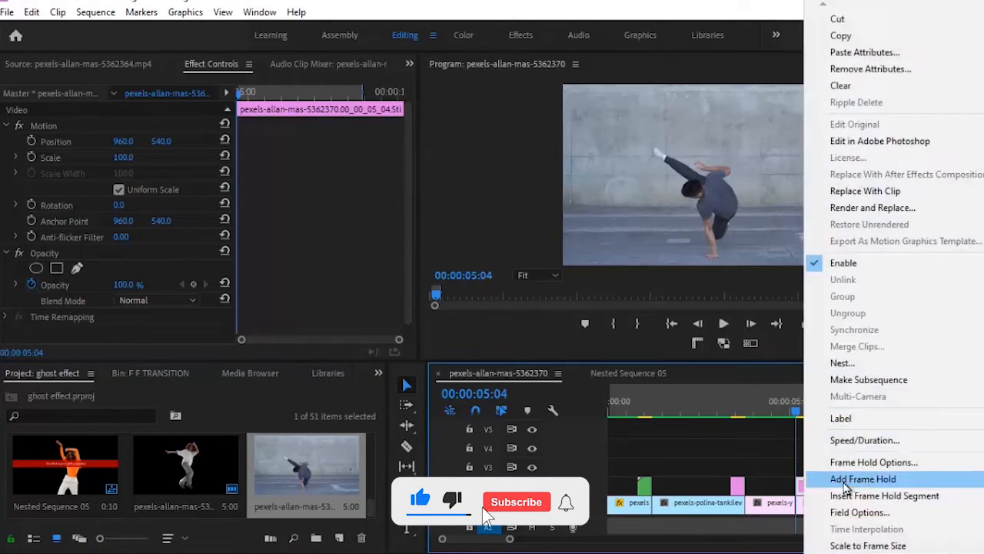
{"action": "left_click", "coordinate": [853, 141]}
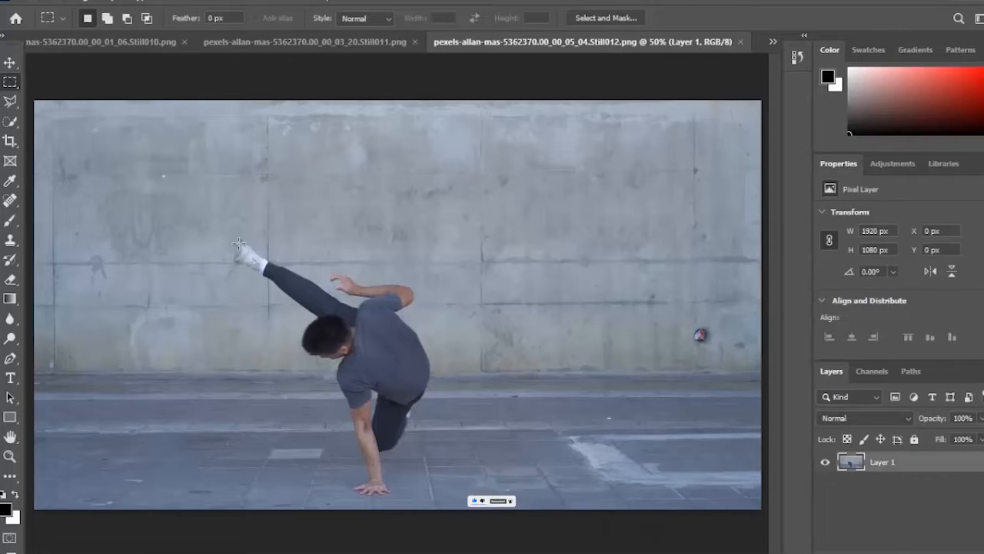
Cut the breakdancer out with Select Subject, deselect, save, and go back to Premiere near 05:04
{"action": "left_click", "coordinate": [175, 4]}
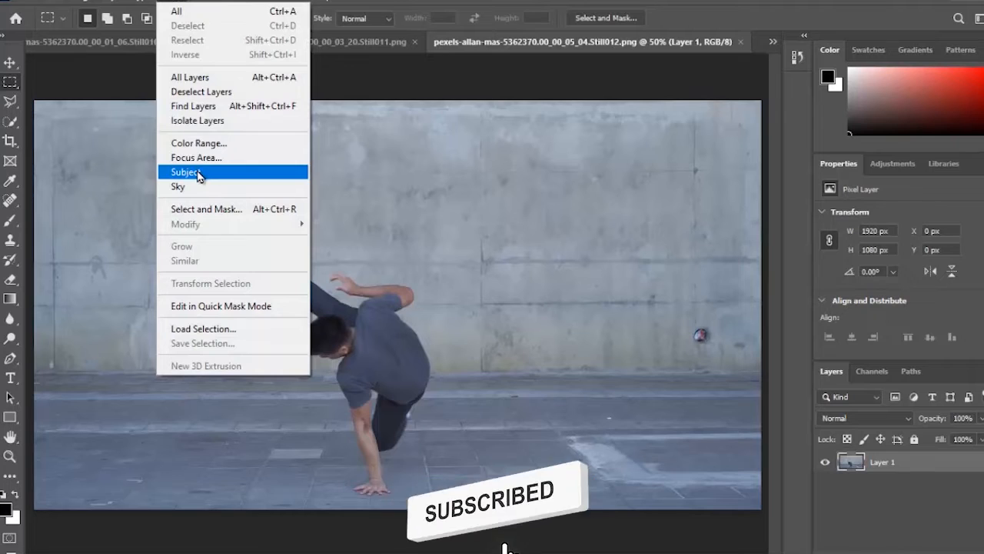
{"action": "left_click", "coordinate": [197, 172]}
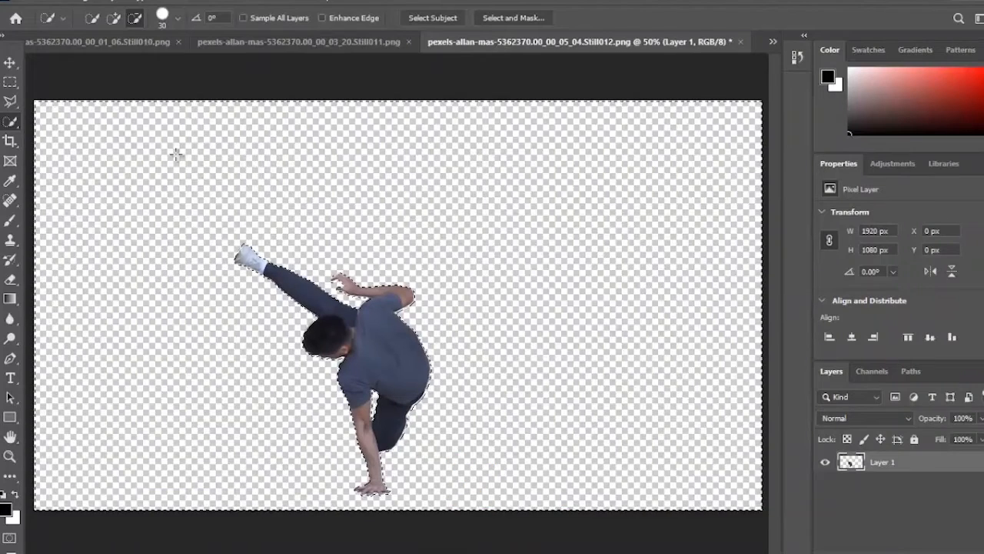
{"action": "key", "text": "ctrl+d"}
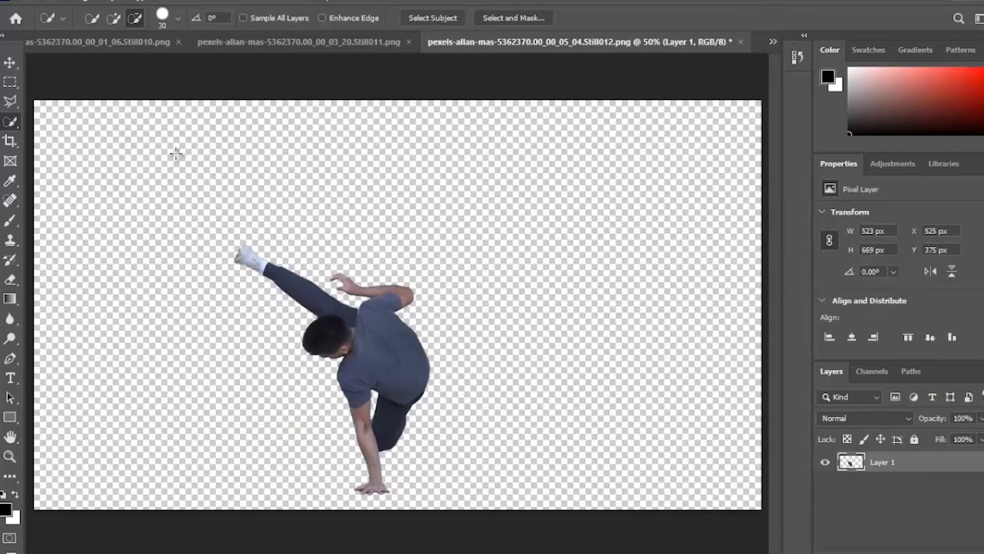
{"action": "key", "text": "ctrl+s"}
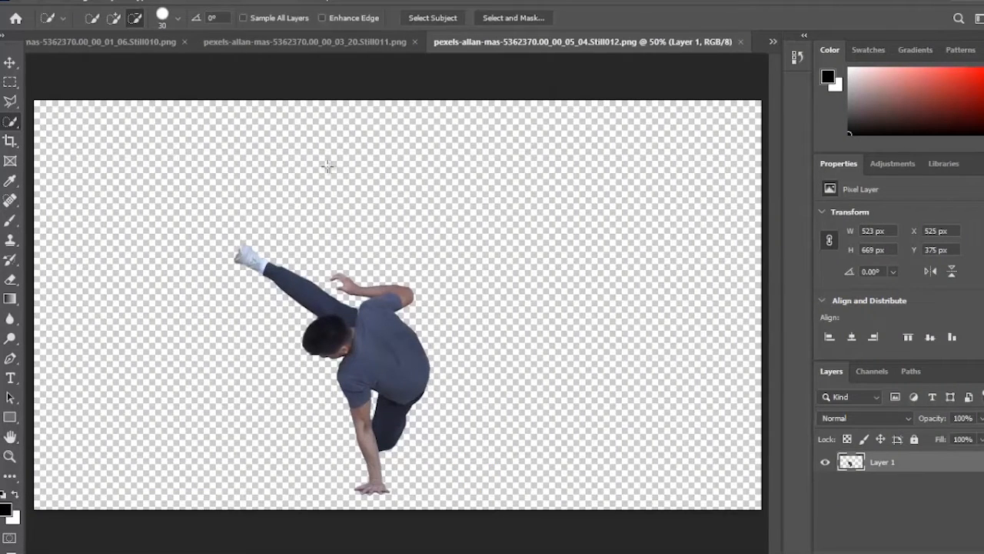
{"action": "left_click", "coordinate": [563, 546]}
{"action": "mouse_move", "coordinate": [795, 410]}
{"action": "left_mouse_down"}
{"action": "mouse_move", "coordinate": [827, 410]}
{"action": "mouse_move", "coordinate": [801, 417]}
{"action": "left_mouse_up"}
Trim the updated V2 still and slide it 10 frames earlier to end at the 05:04 cut
{"action": "left_click", "coordinate": [698, 323]}
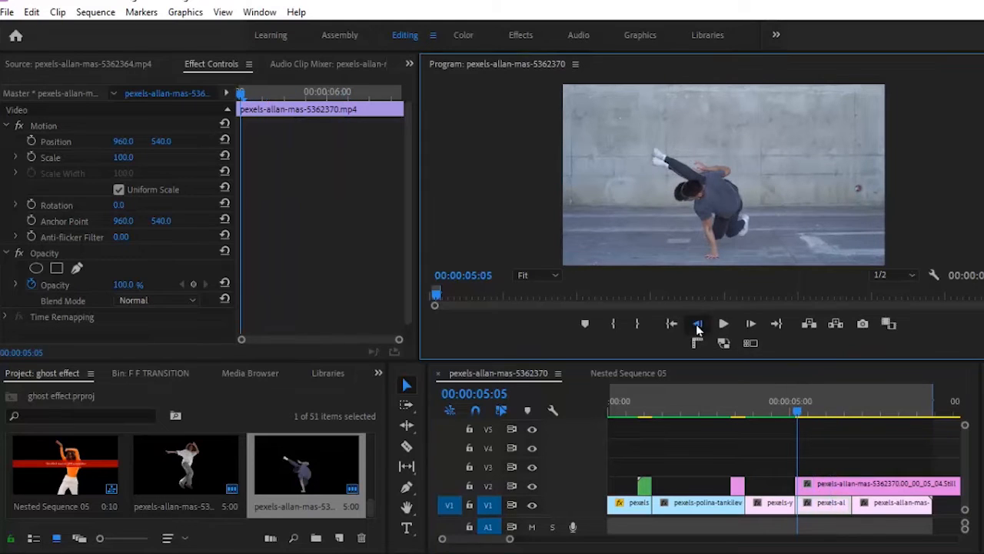
{"action": "left_click", "coordinate": [838, 490]}
{"action": "key", "text": "shift+Right"}
{"action": "key", "text": "shift+Right"}
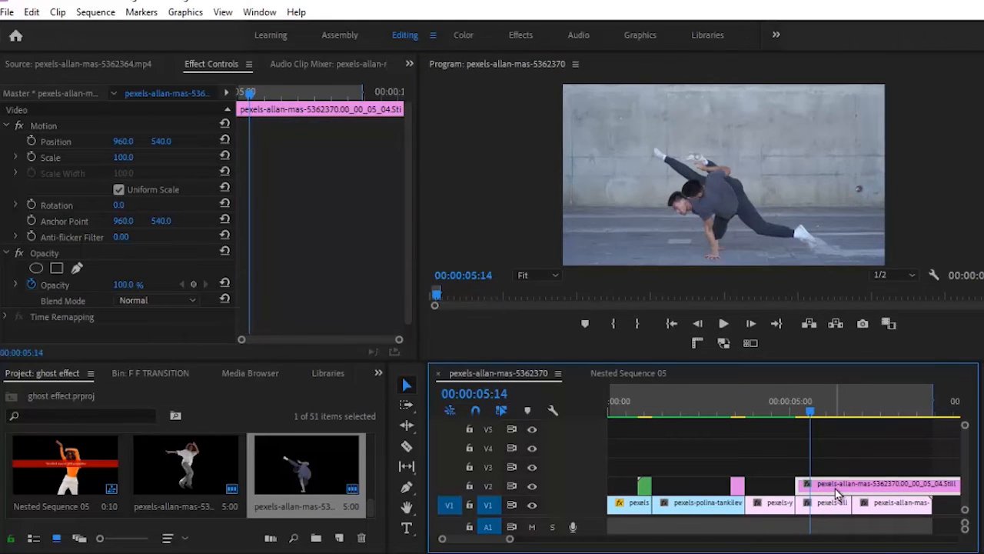
{"action": "left_click_drag", "start_coordinate": [521, 543], "coordinate": [585, 547]}
{"action": "left_click_drag", "start_coordinate": [892, 483], "coordinate": [766, 489]}
{"action": "left_click_drag", "start_coordinate": [518, 540], "coordinate": [497, 542]}
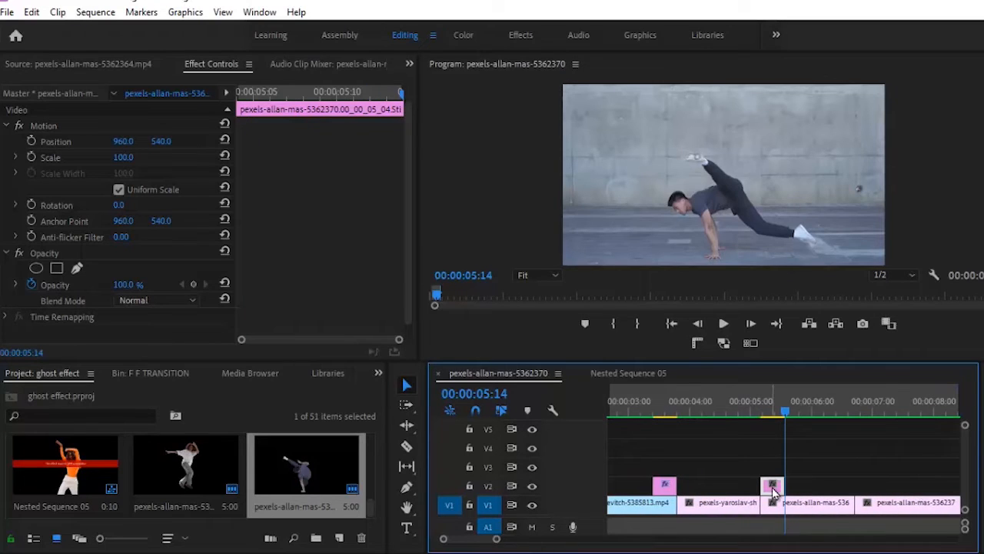
{"action": "left_click_drag", "start_coordinate": [769, 494], "coordinate": [755, 499]}
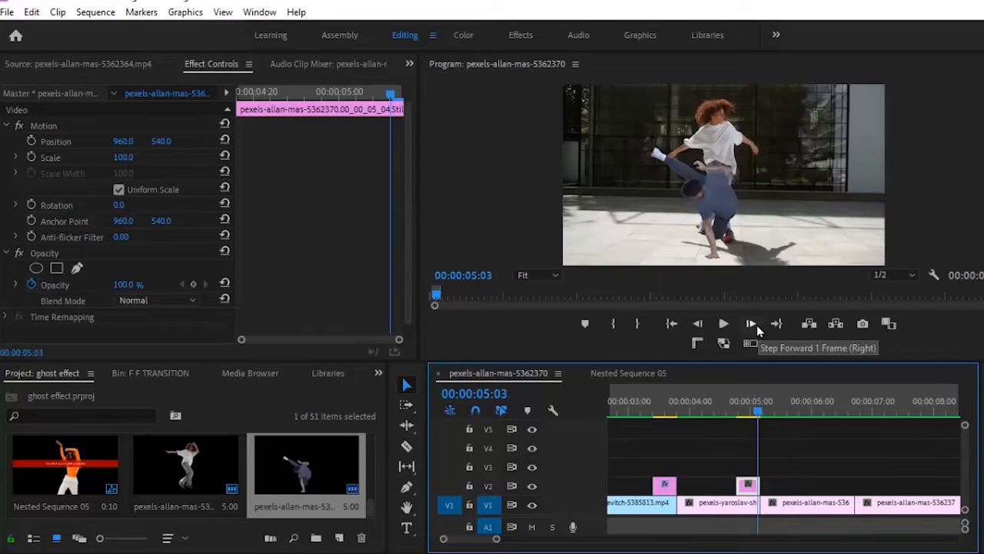
Select the V2 still at the 05:04 cut and bring up the Effects list
{"action": "left_click", "coordinate": [757, 330]}
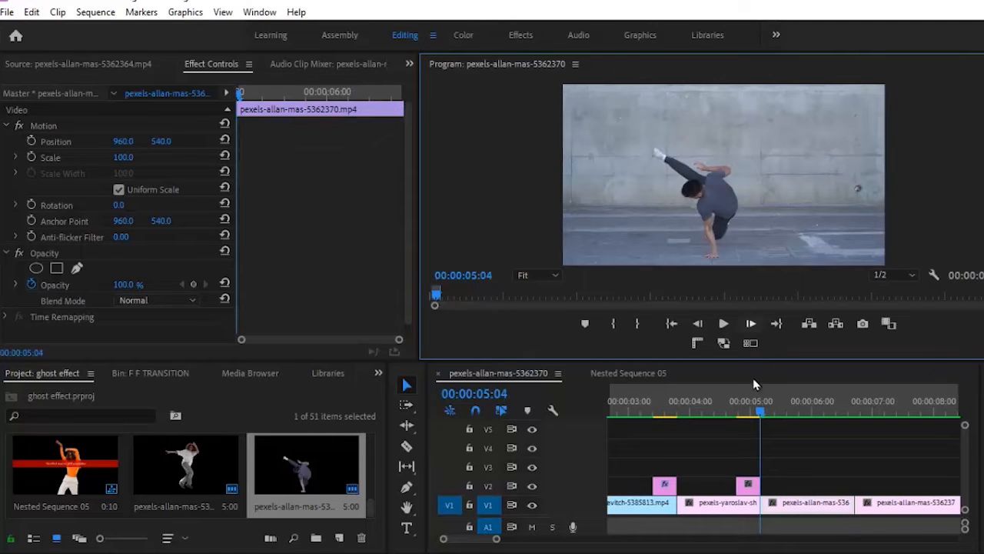
{"action": "left_click", "coordinate": [752, 488]}
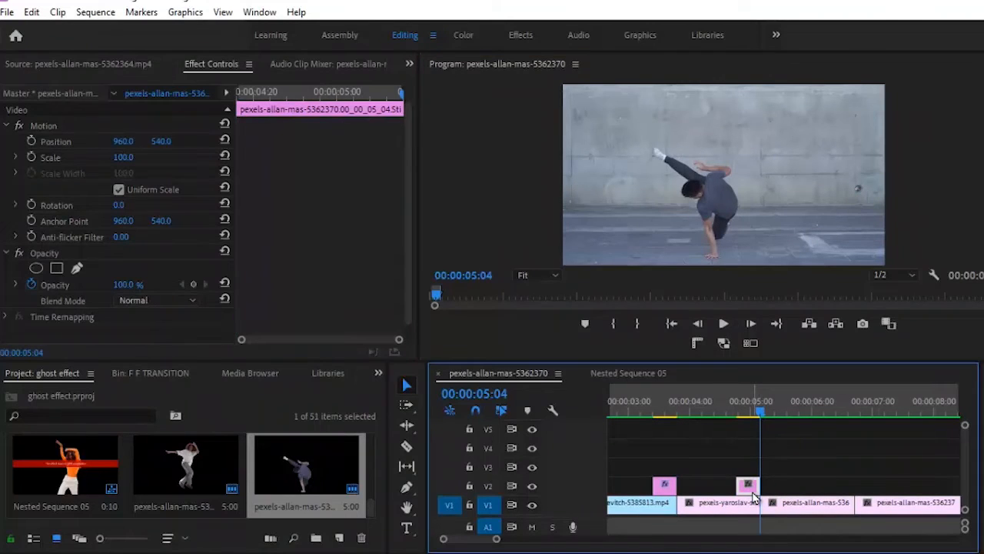
{"action": "left_click", "coordinate": [379, 372]}
{"action": "left_click", "coordinate": [399, 473]}
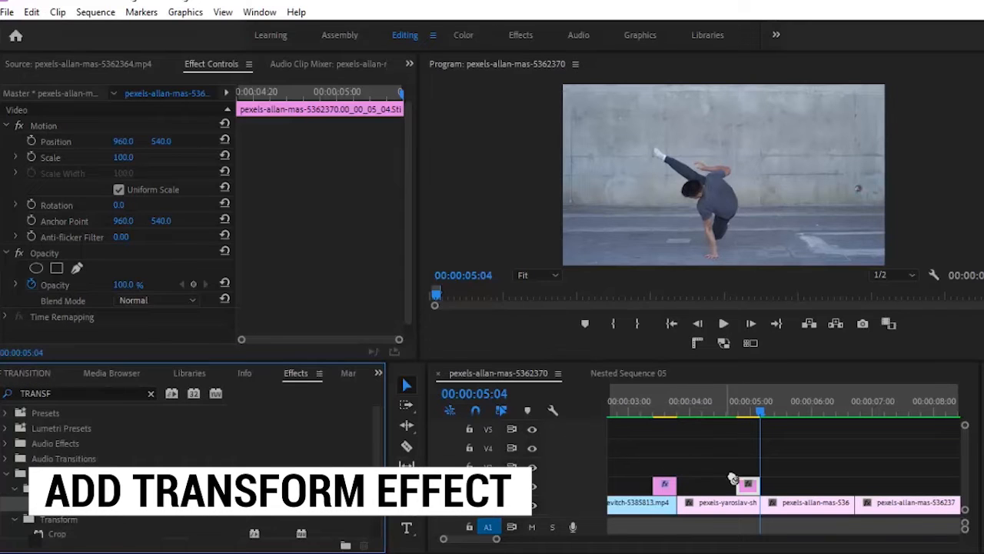
Add Transform to the V2 still, keyframing Rotation 180 and Scale 0.1 before full size at 05:04
{"action": "left_click_drag", "start_coordinate": [733, 478], "coordinate": [747, 486]}
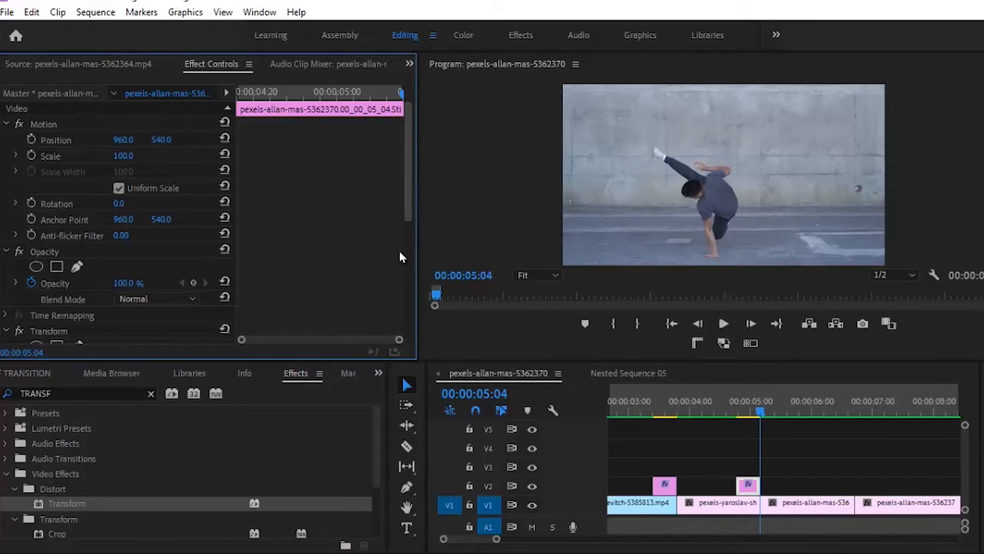
{"action": "scroll", "coordinate": [400, 253], "scroll_direction": "down", "scroll_amount": 5}
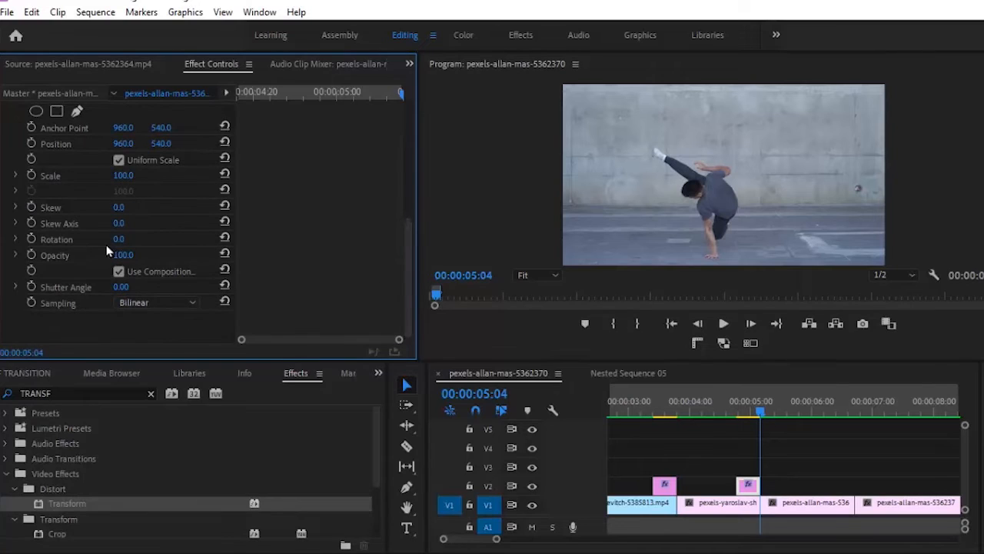
{"action": "left_click", "coordinate": [30, 177]}
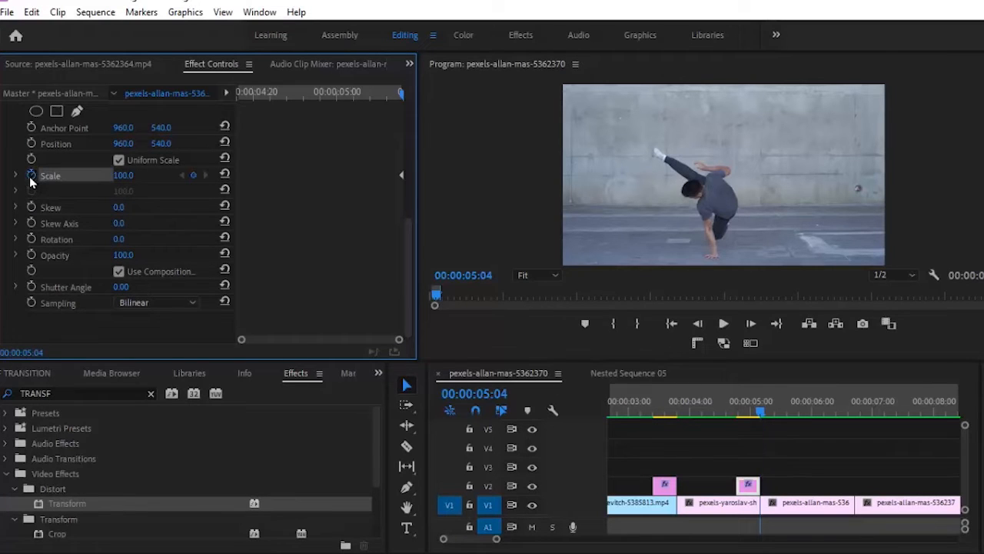
{"action": "left_click", "coordinate": [31, 239]}
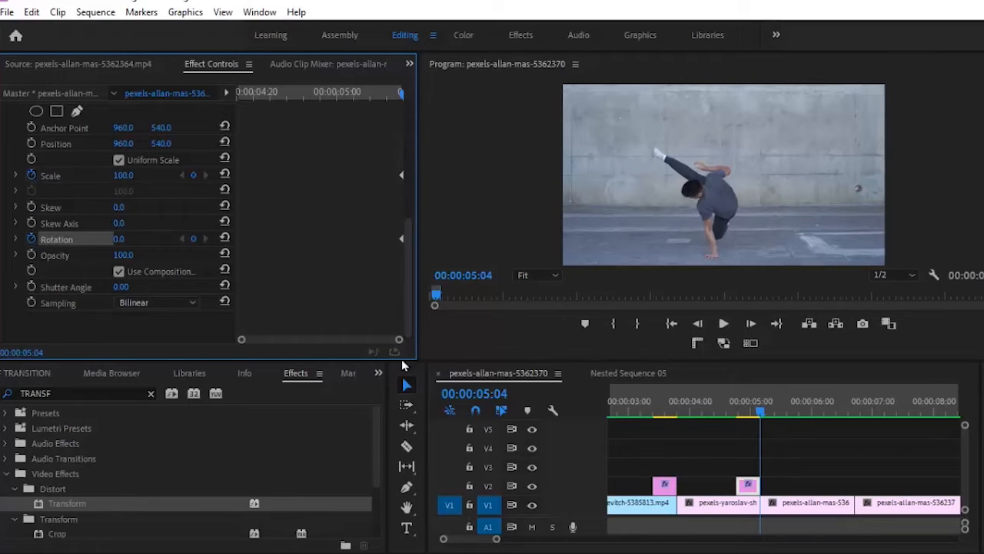
{"action": "left_click_drag", "start_coordinate": [758, 413], "coordinate": [736, 425]}
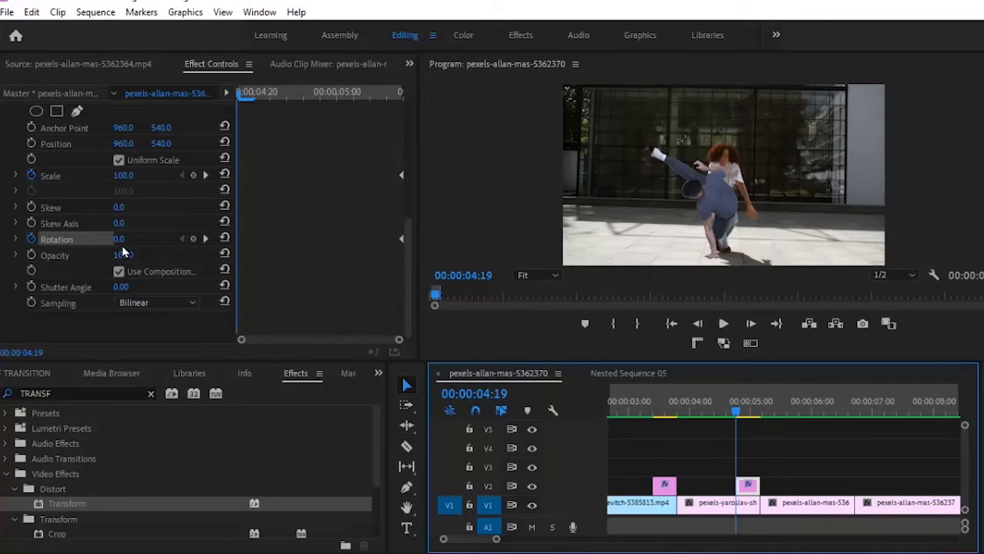
{"action": "left_click", "coordinate": [116, 241]}
{"action": "type", "text": "180"}
{"action": "key", "text": "Return"}
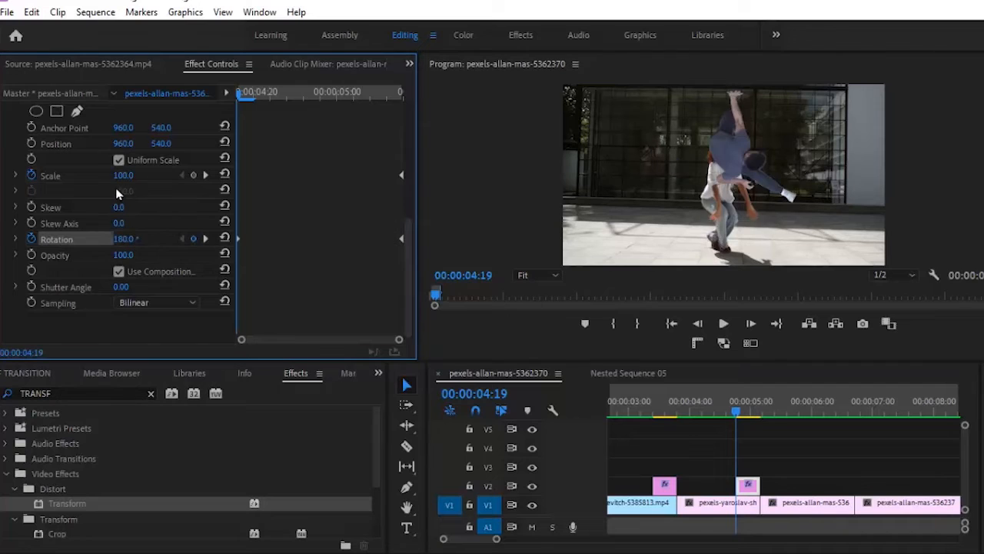
{"action": "left_click", "coordinate": [130, 173]}
{"action": "type", "text": "0.1"}
{"action": "key", "text": "Return"}
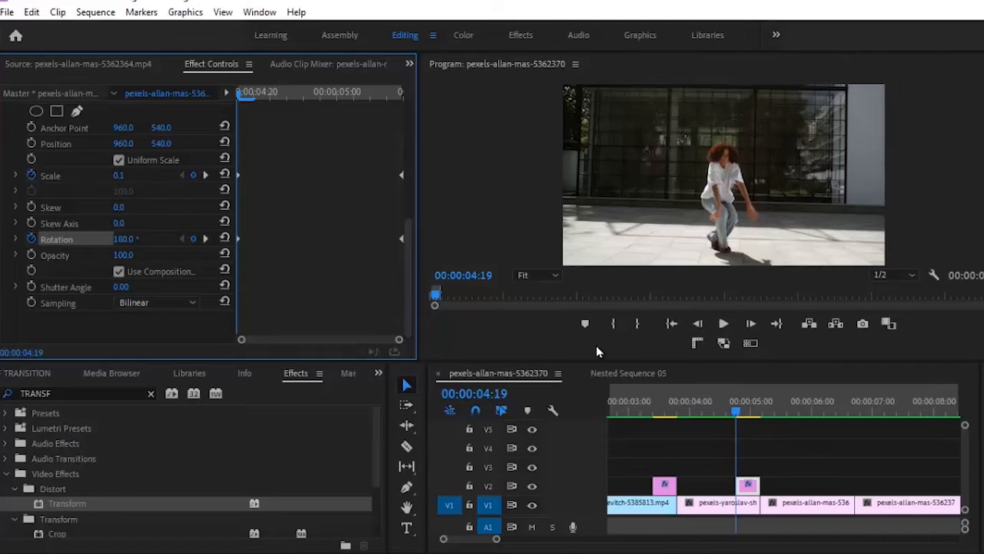
Preview the spinning still transition a few times and move toward the next cut at 06:18
{"action": "left_click", "coordinate": [722, 416]}
{"action": "left_click", "coordinate": [723, 323]}
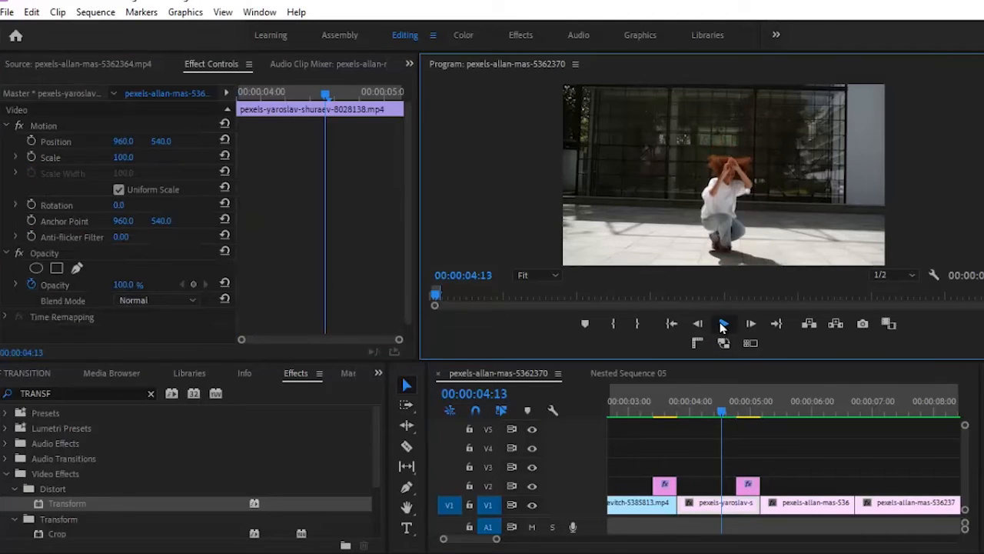
{"action": "left_click", "coordinate": [723, 324]}
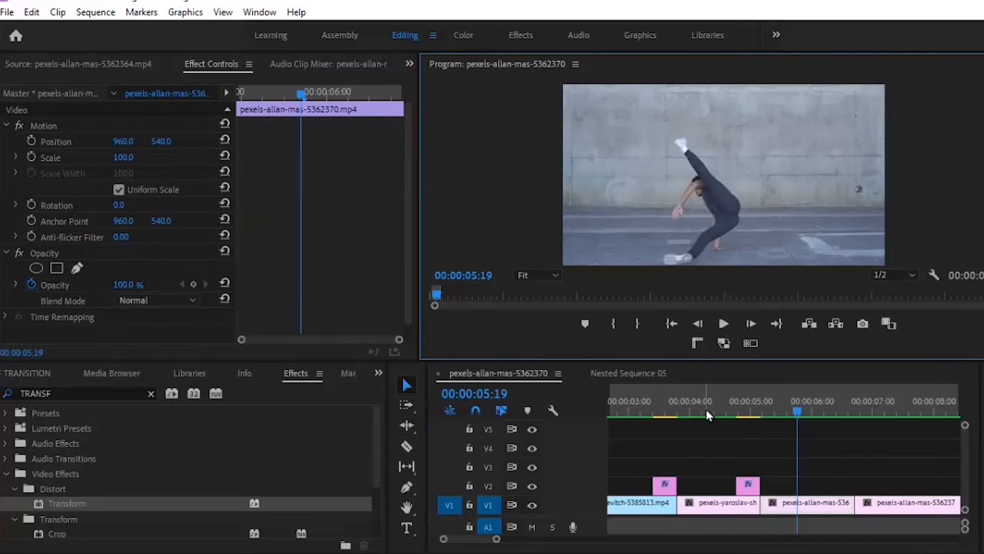
{"action": "left_click", "coordinate": [705, 411]}
{"action": "left_click", "coordinate": [716, 331]}
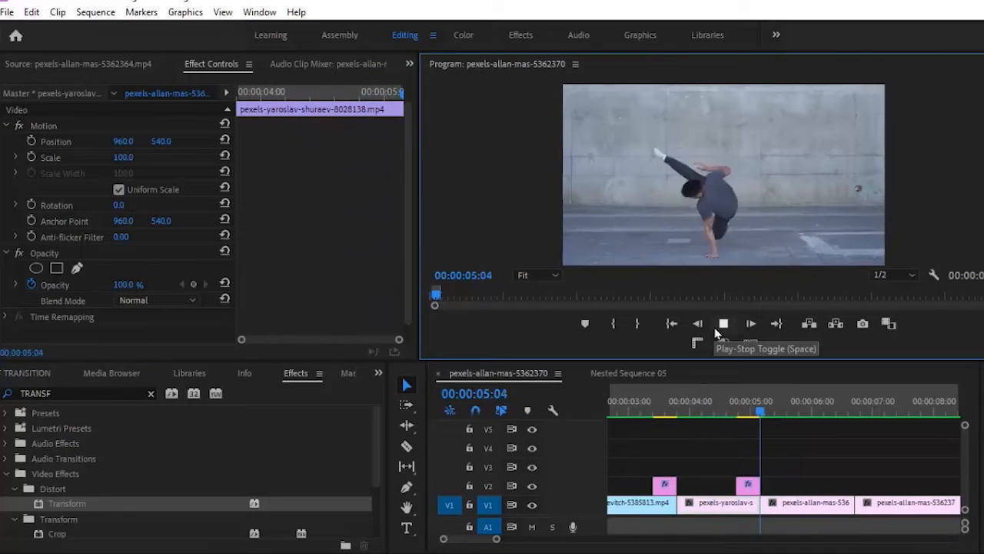
{"action": "left_click", "coordinate": [716, 330]}
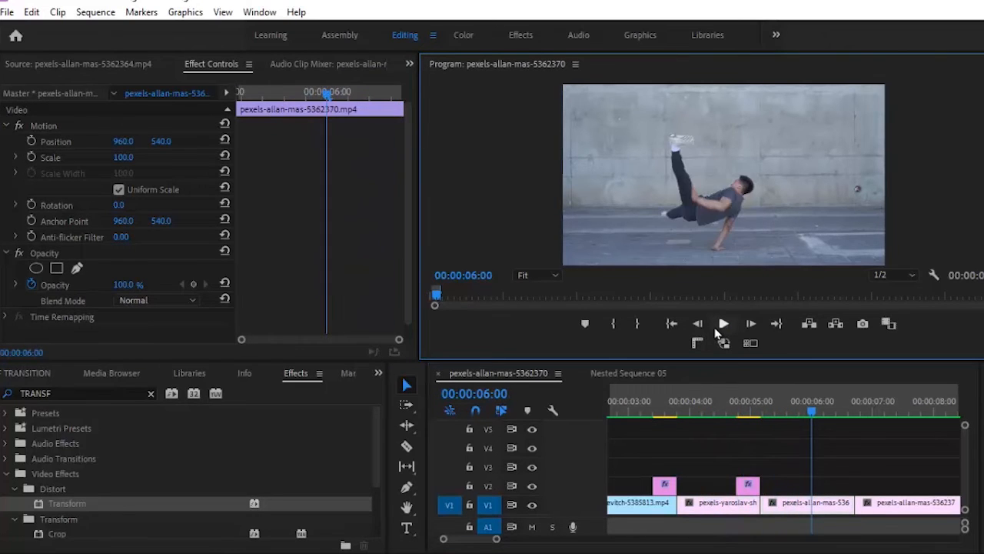
{"action": "left_click", "coordinate": [716, 332]}
{"action": "left_click", "coordinate": [716, 332]}
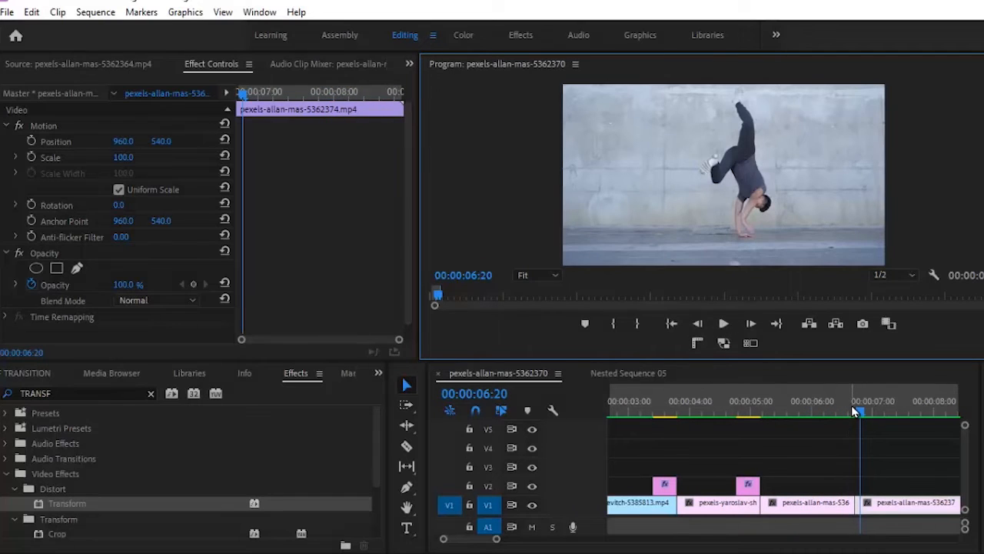
{"action": "left_click", "coordinate": [852, 409]}
{"action": "key", "text": "Right"}
{"action": "key", "text": "Right"}
{"action": "key", "text": "Right"}
Export the 00:00:06:18 frame as a still, import it, and place it on V2 at that cut
{"action": "key", "text": "Left"}
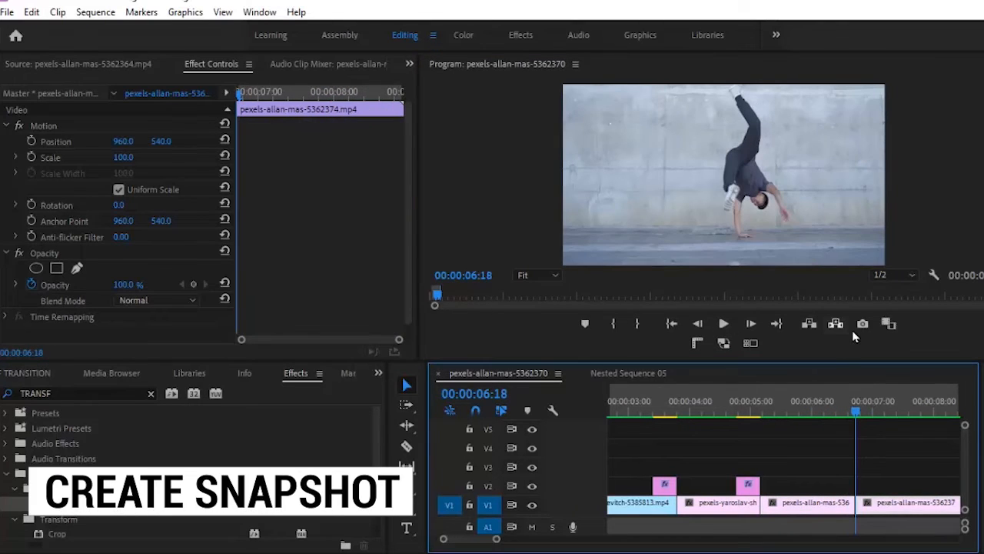
{"action": "left_click", "coordinate": [862, 324]}
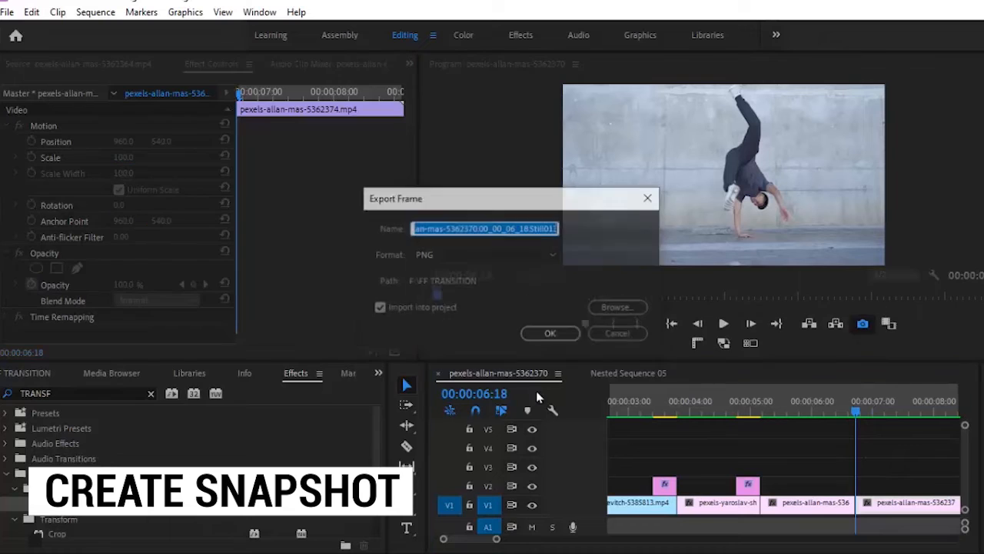
{"action": "left_click", "coordinate": [550, 333]}
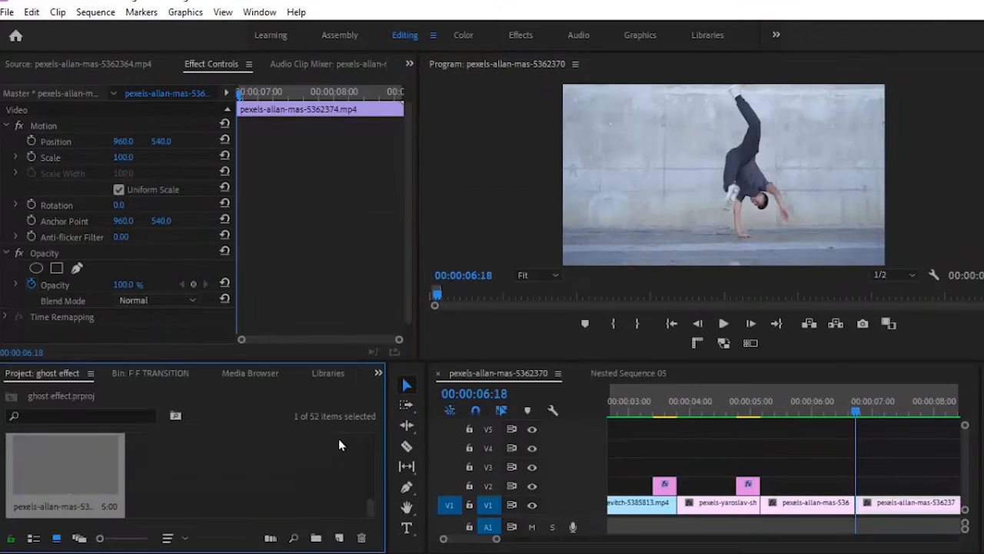
{"action": "left_click_drag", "start_coordinate": [65, 465], "coordinate": [885, 486]}
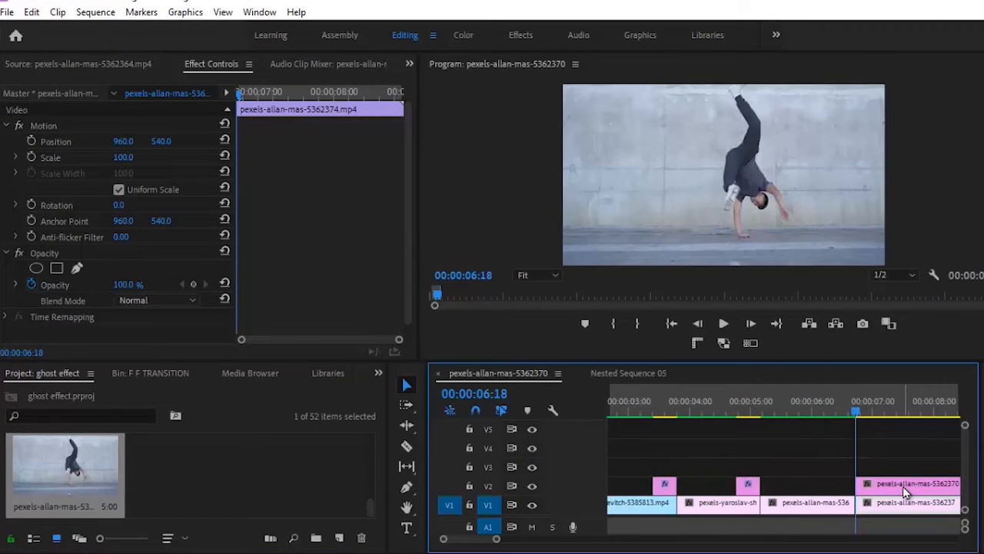
{"action": "left_click", "coordinate": [906, 492]}
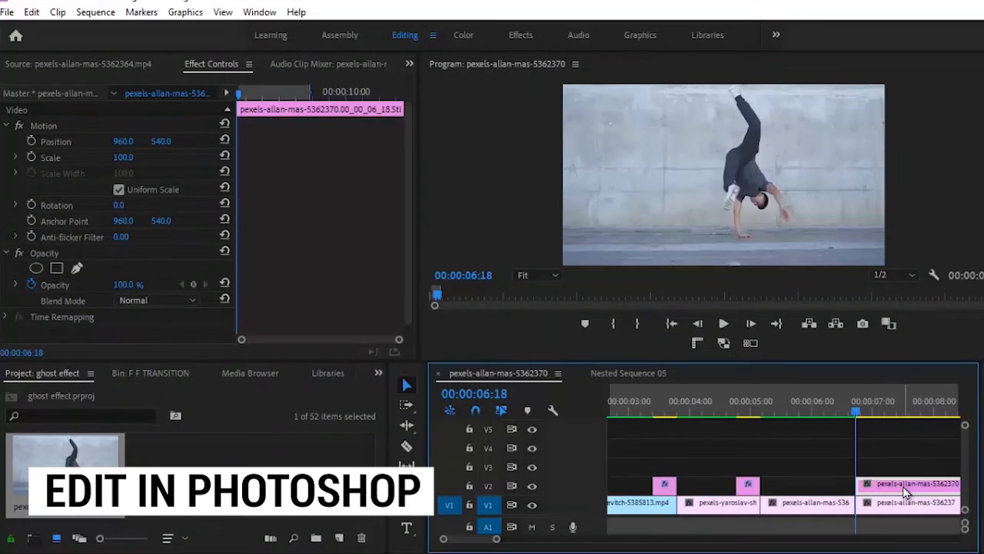
{"action": "right_click", "coordinate": [906, 492]}
In Photoshop, cut the handstand dancer out of the 06:18 still with Select Subject, save, and return
{"action": "left_click", "coordinate": [880, 141]}
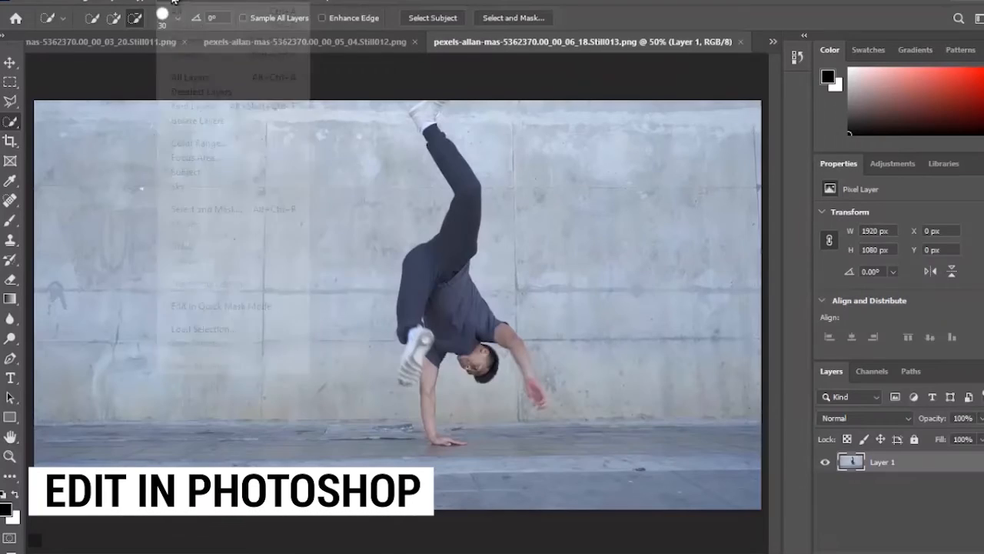
{"action": "left_click", "coordinate": [173, 2]}
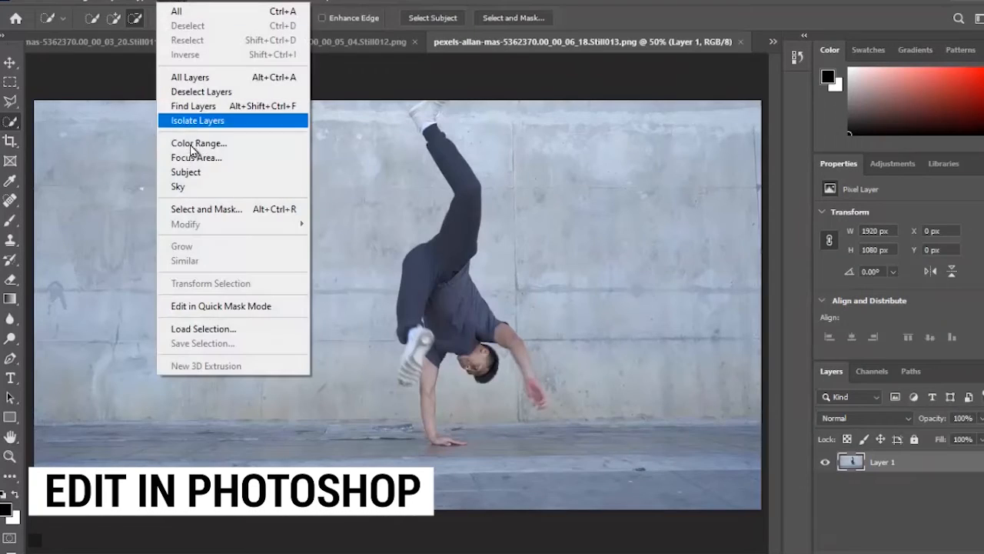
{"action": "left_click", "coordinate": [194, 168]}
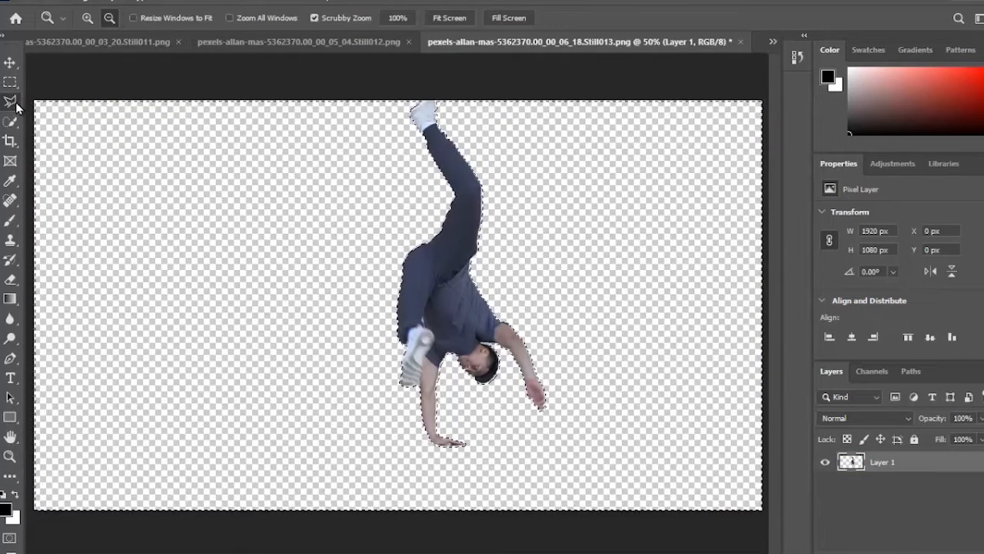
{"action": "left_click", "coordinate": [11, 101]}
{"action": "left_click", "coordinate": [111, 153]}
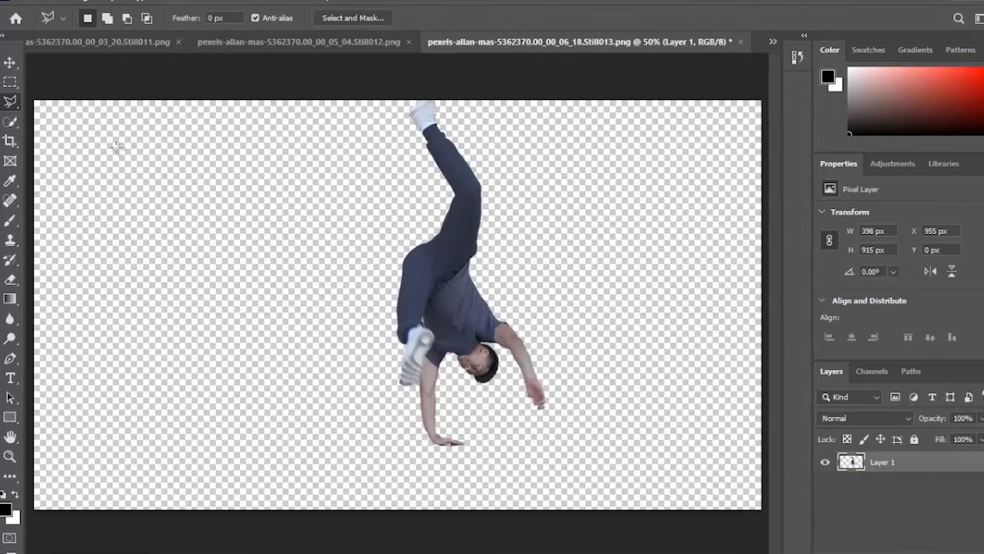
{"action": "key", "text": "ctrl+s"}
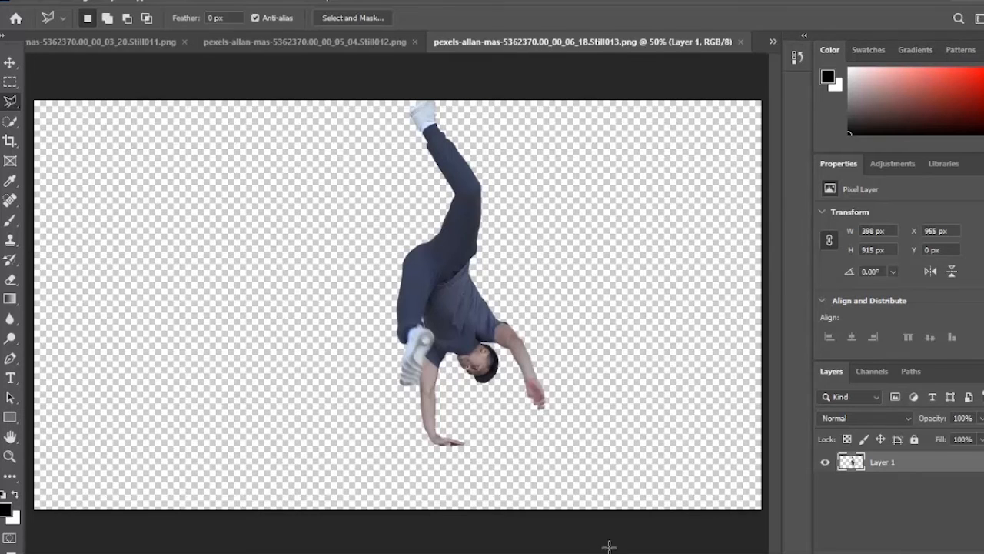
{"action": "left_click", "coordinate": [744, 548]}
{"action": "mouse_move", "coordinate": [859, 416]}
{"action": "left_mouse_down"}
{"action": "mouse_move", "coordinate": [872, 413]}
{"action": "mouse_move", "coordinate": [859, 413]}
{"action": "left_mouse_up"}
Delete the still's excess beyond the edit and slide the short clip to end at 06:18
{"action": "left_click", "coordinate": [700, 325]}
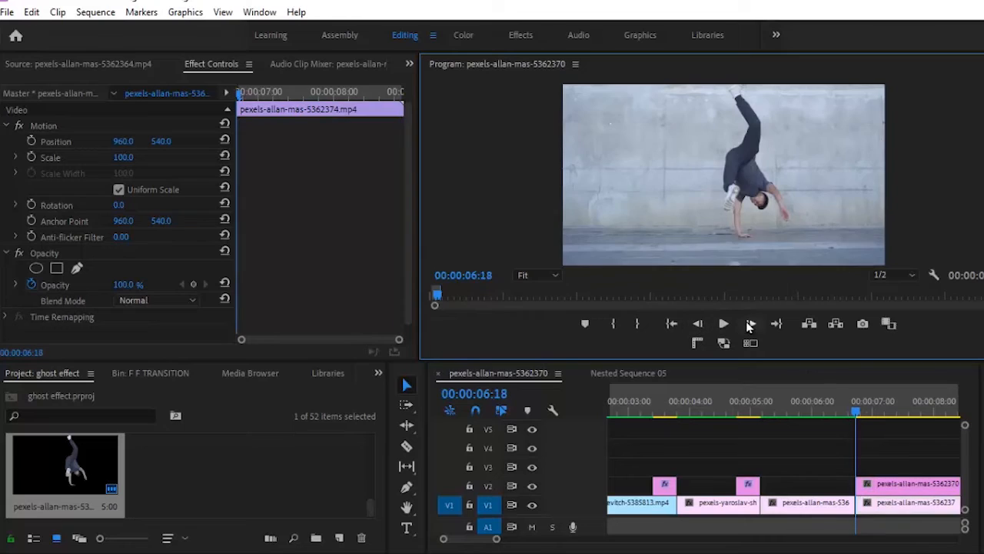
{"action": "left_click", "coordinate": [896, 487]}
{"action": "key", "text": "minus"}
{"action": "key", "text": "shift+Right"}
{"action": "key", "text": "shift+Right"}
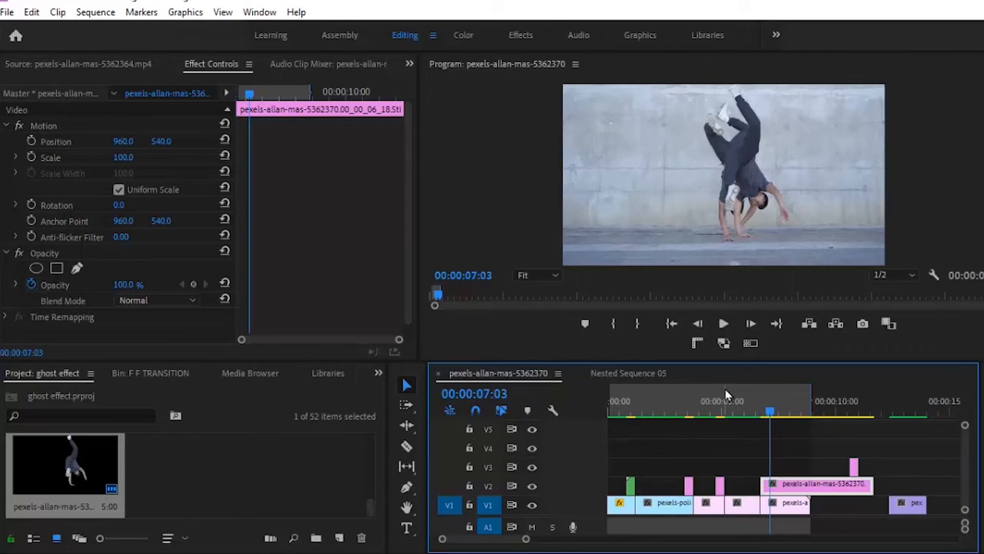
{"action": "key", "text": "Delete"}
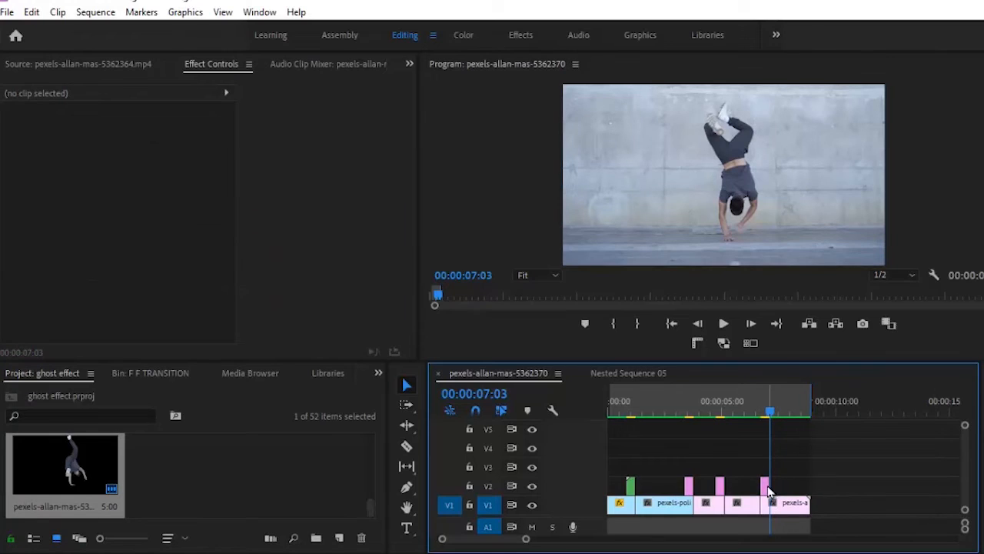
{"action": "left_click_drag", "start_coordinate": [769, 491], "coordinate": [757, 491]}
Scrub from 06:08 to the cut to check the still over the footage, then reselect it
{"action": "left_click", "coordinate": [753, 413]}
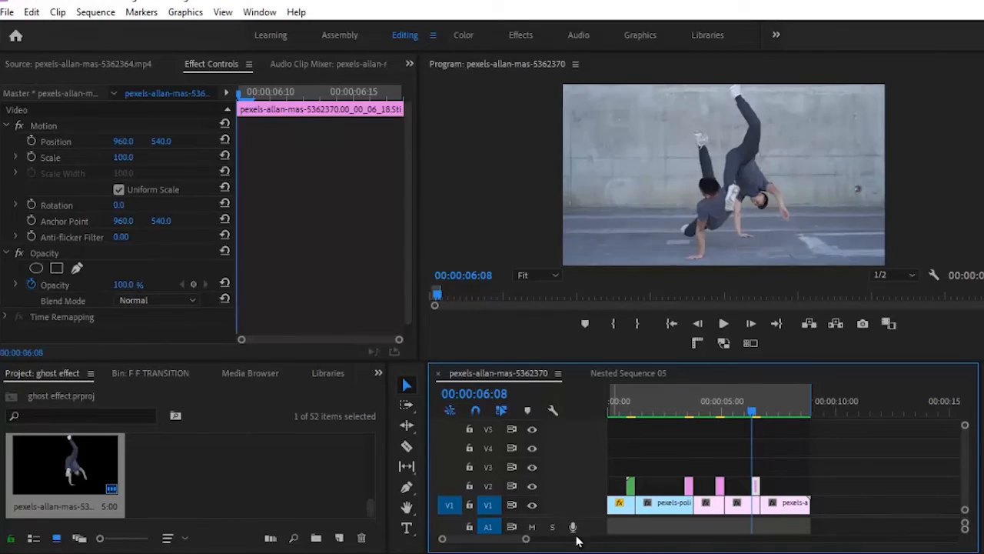
{"action": "left_click_drag", "start_coordinate": [527, 541], "coordinate": [500, 541]}
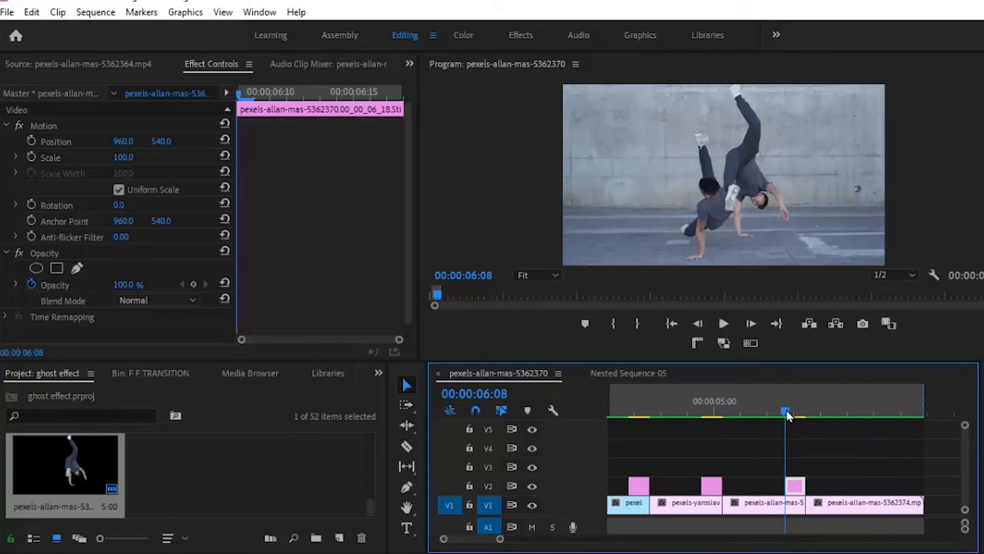
{"action": "left_click_drag", "start_coordinate": [788, 415], "coordinate": [805, 401]}
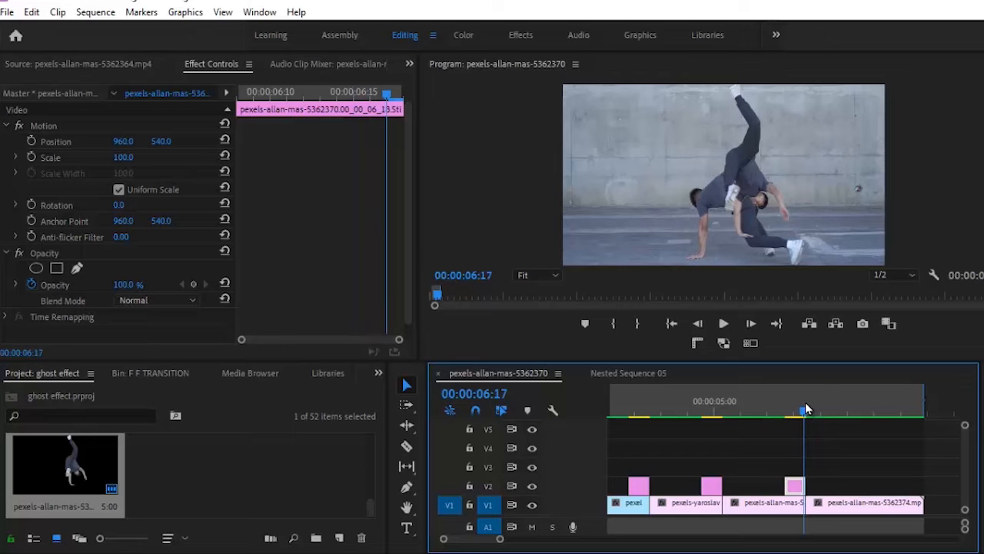
{"action": "left_click", "coordinate": [750, 324]}
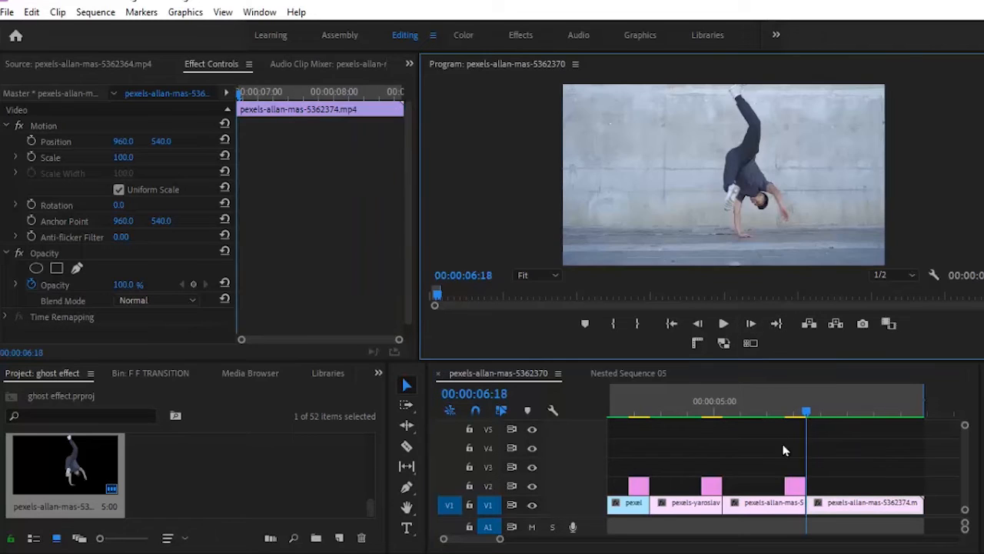
{"action": "left_click", "coordinate": [705, 325]}
{"action": "left_click", "coordinate": [799, 491]}
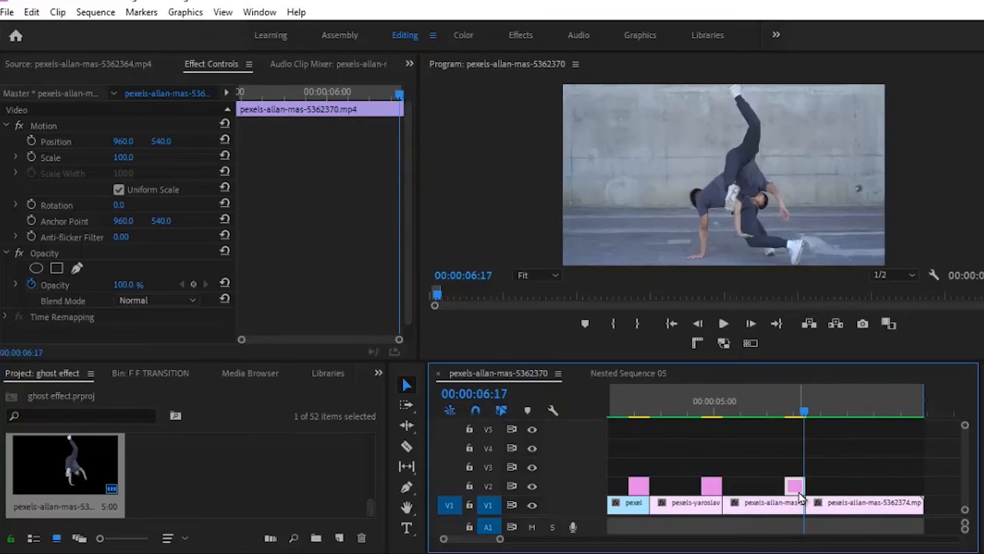
{"action": "left_click", "coordinate": [373, 375]}
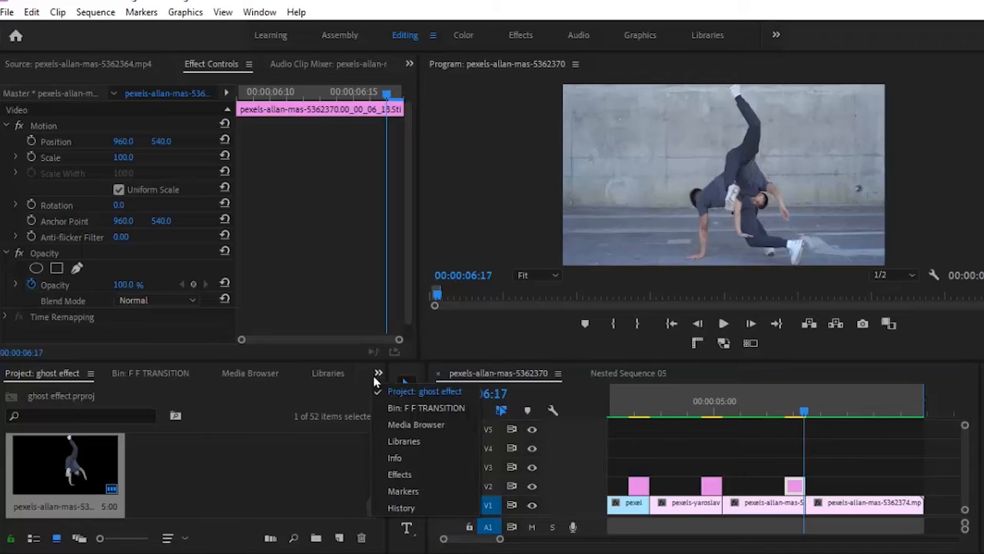
Add Transform to the pink still, keyframe Position Y 1614 at 06:08, and move it to V3
{"action": "left_click", "coordinate": [400, 473]}
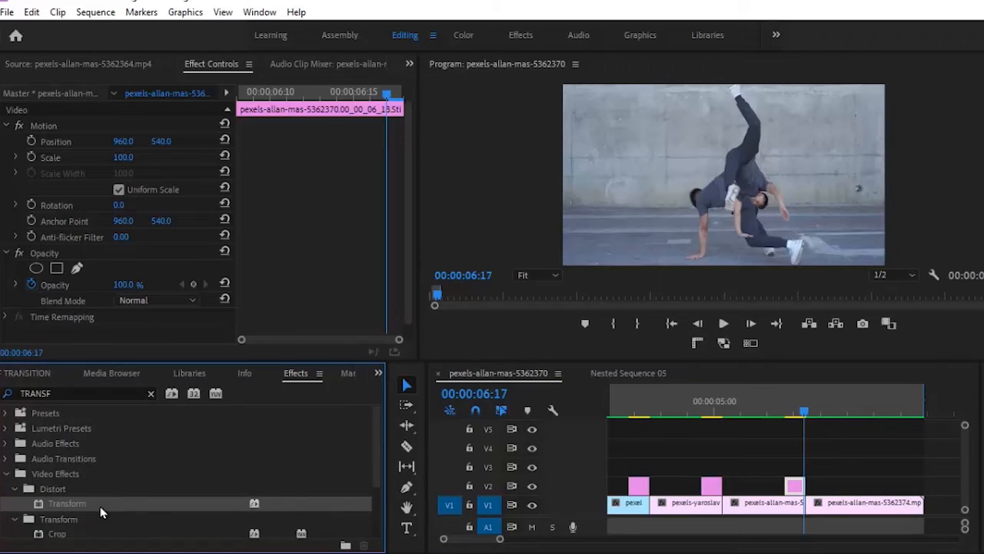
{"action": "left_click_drag", "start_coordinate": [786, 489], "coordinate": [791, 489]}
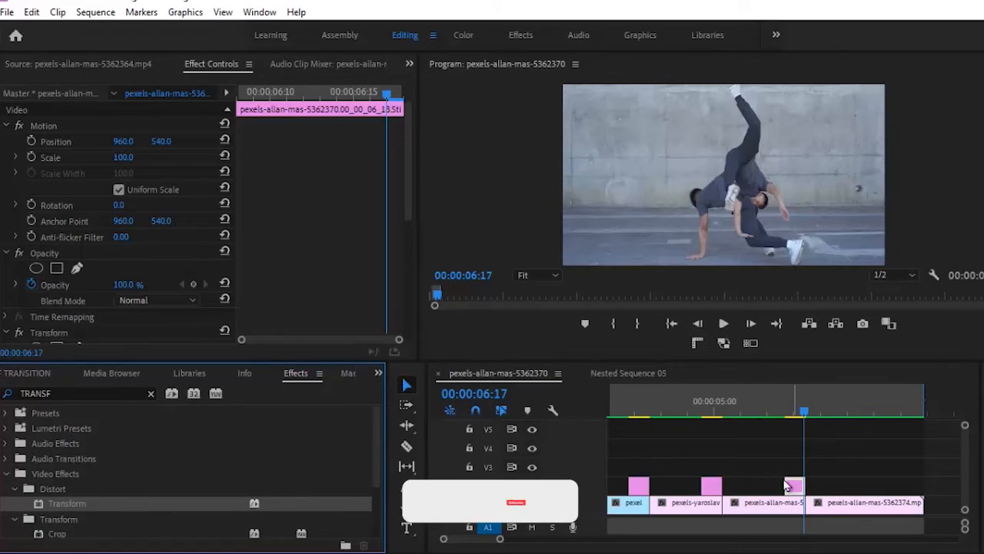
{"action": "left_click_drag", "start_coordinate": [408, 193], "coordinate": [408, 312]}
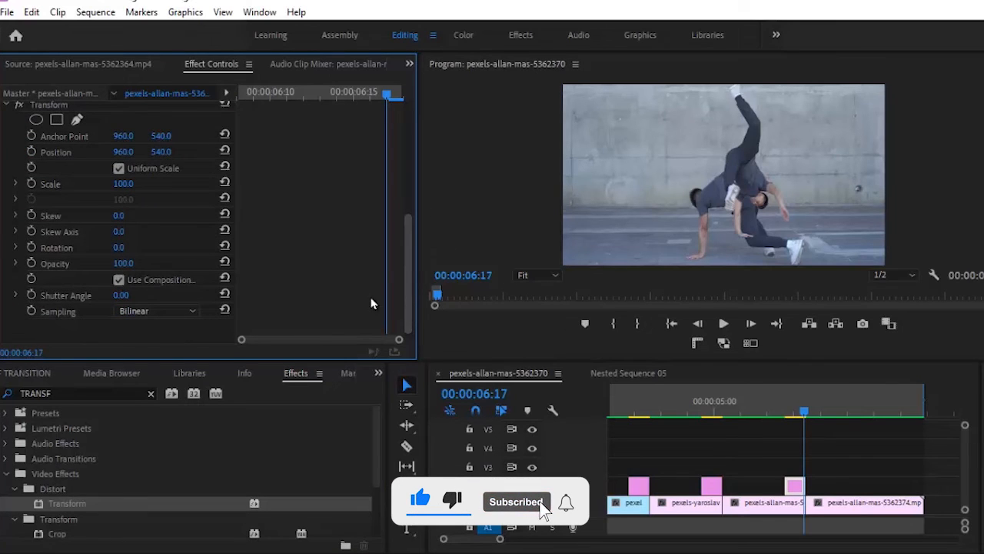
{"action": "left_click", "coordinate": [31, 151]}
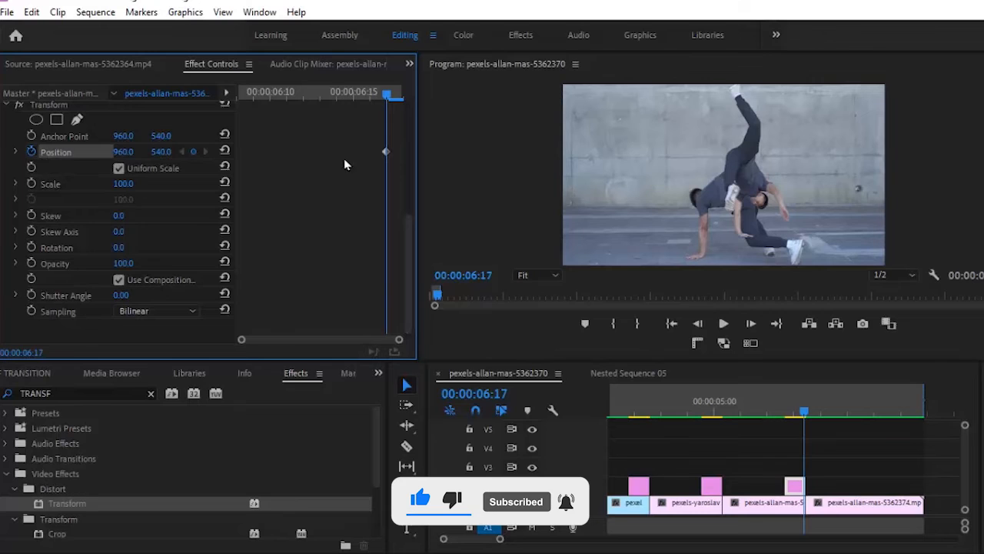
{"action": "left_click_drag", "start_coordinate": [388, 150], "coordinate": [404, 150]}
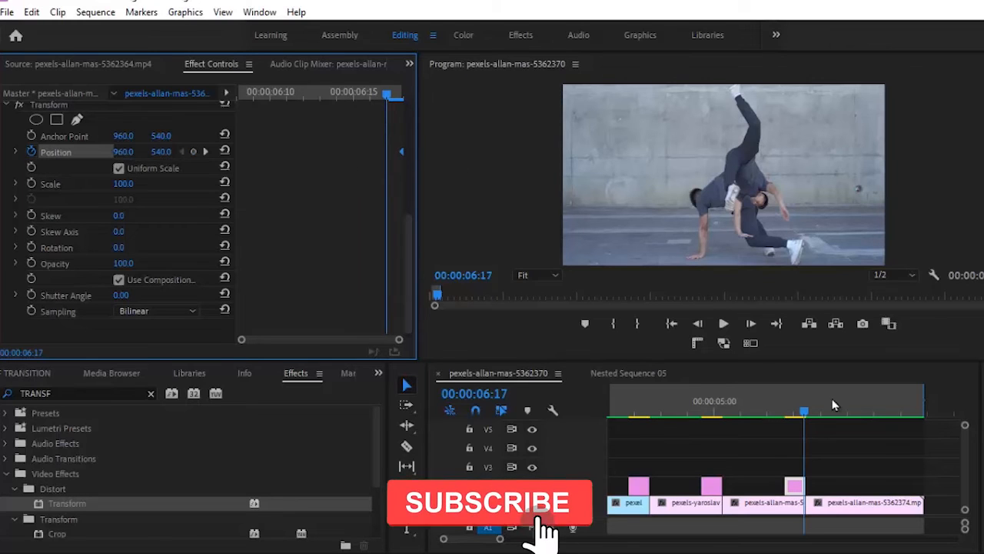
{"action": "left_click_drag", "start_coordinate": [804, 415], "coordinate": [788, 413]}
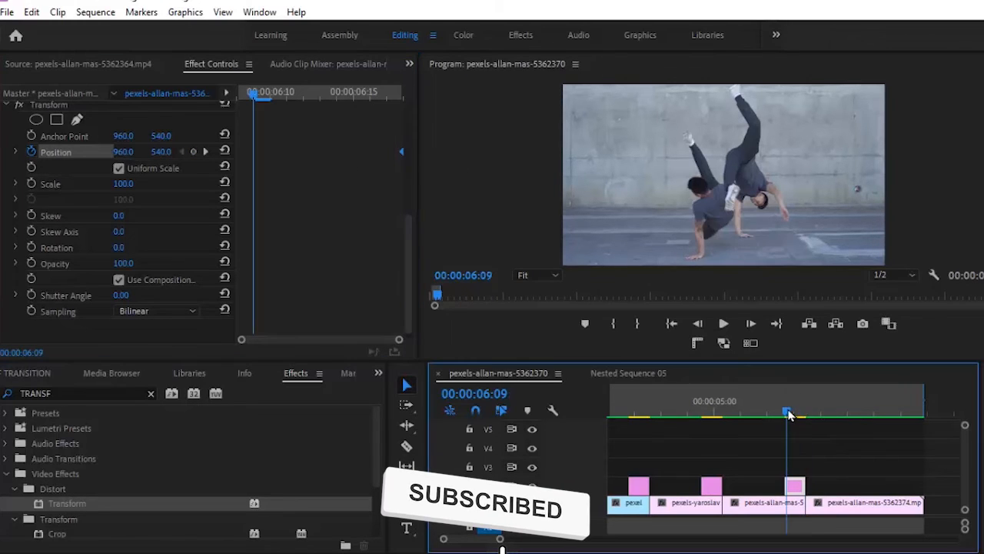
{"action": "left_click", "coordinate": [697, 323]}
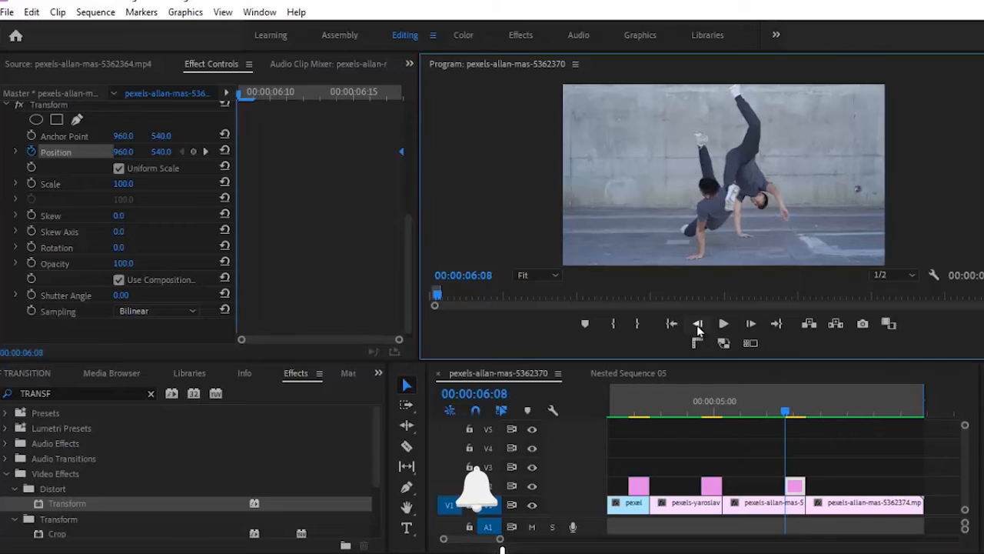
{"action": "left_click", "coordinate": [801, 490]}
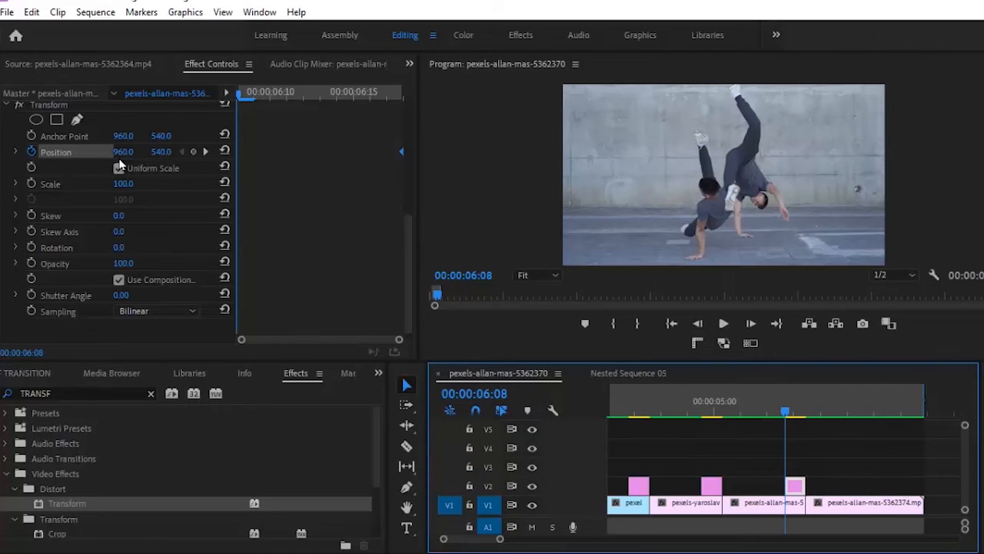
{"action": "left_click_drag", "start_coordinate": [162, 152], "coordinate": [219, 131]}
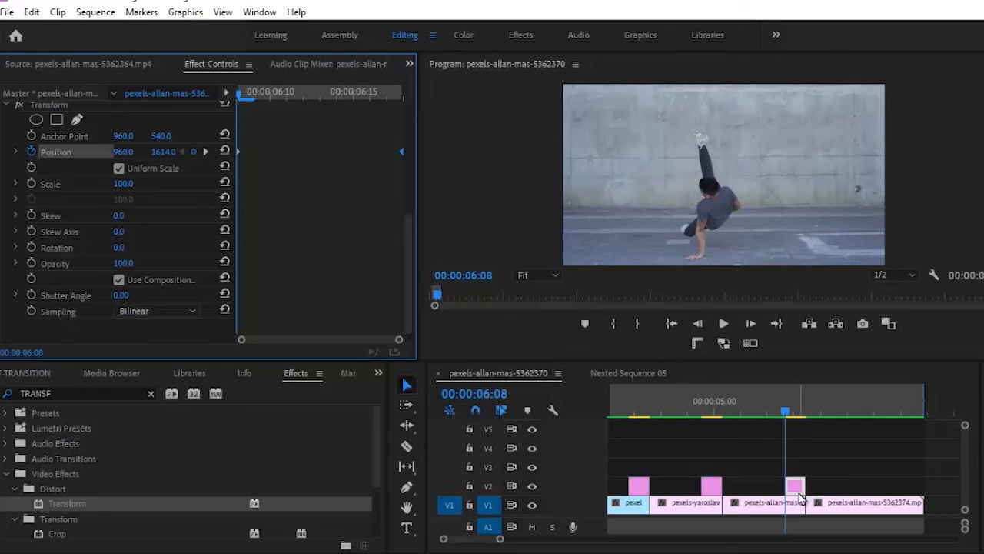
{"action": "left_click_drag", "start_coordinate": [799, 491], "coordinate": [802, 473]}
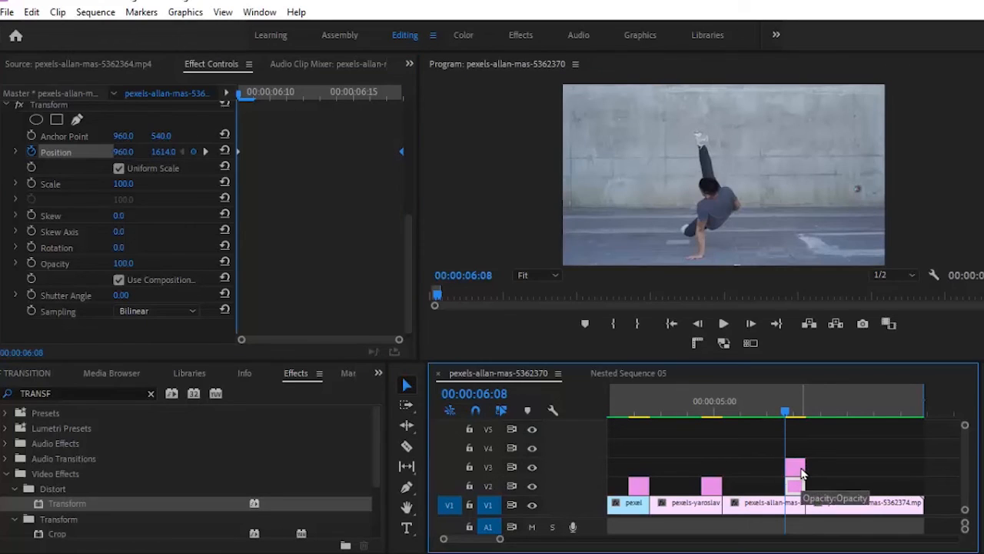
Slide the V3 still five frames earlier, set Position to 860, 640, and play to preview
{"action": "key", "text": "shift+Left"}
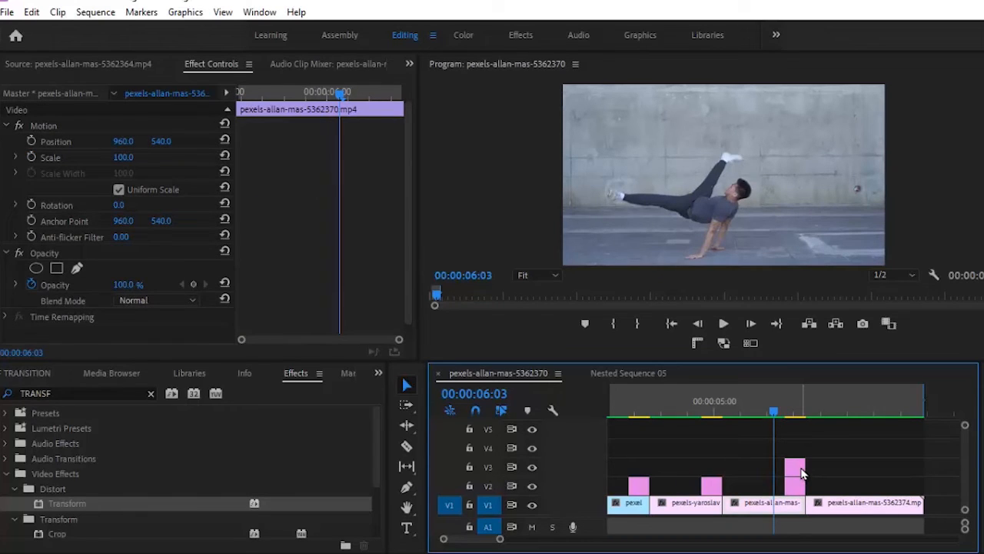
{"action": "left_click_drag", "start_coordinate": [801, 472], "coordinate": [798, 476]}
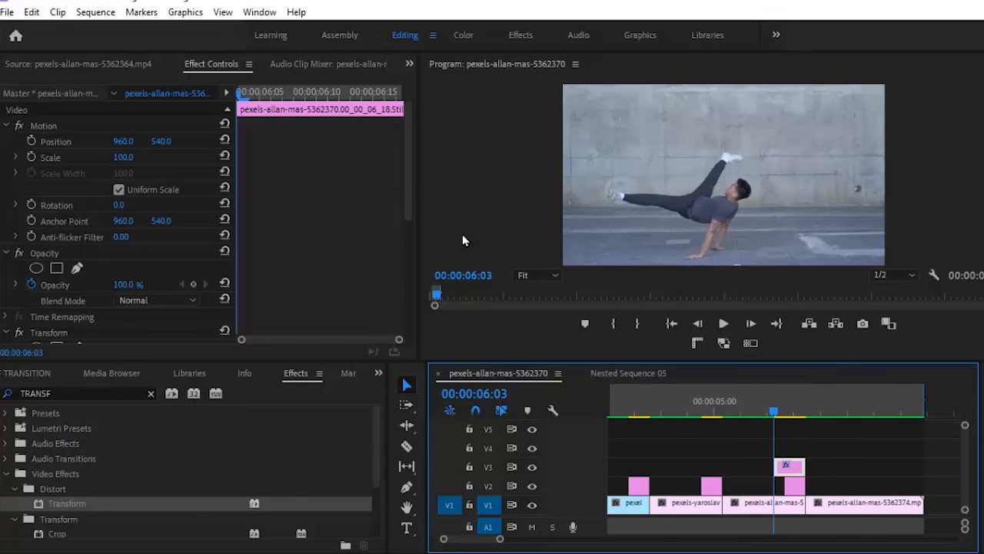
{"action": "left_click", "coordinate": [117, 141]}
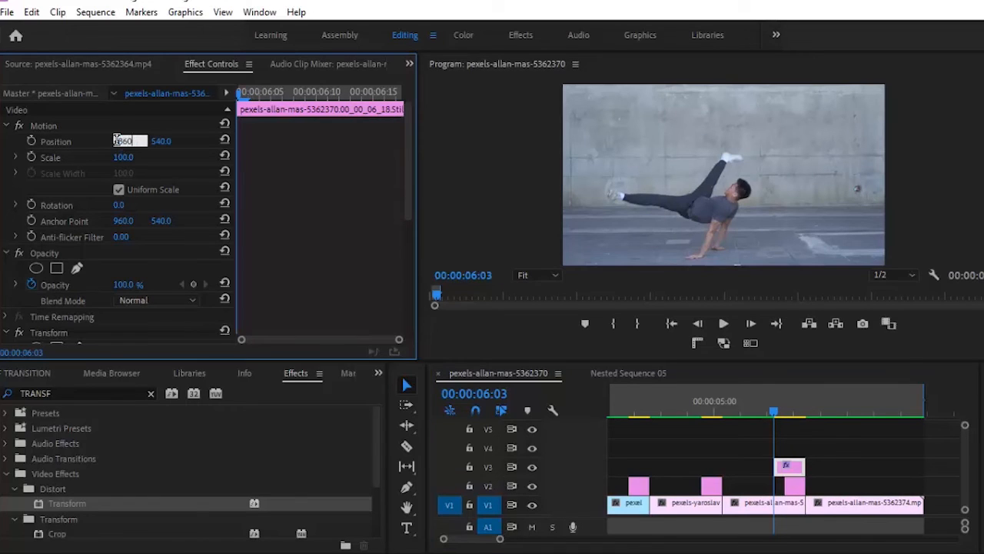
{"action": "type", "text": "860"}
{"action": "key", "text": "Return"}
{"action": "left_click", "coordinate": [160, 142]}
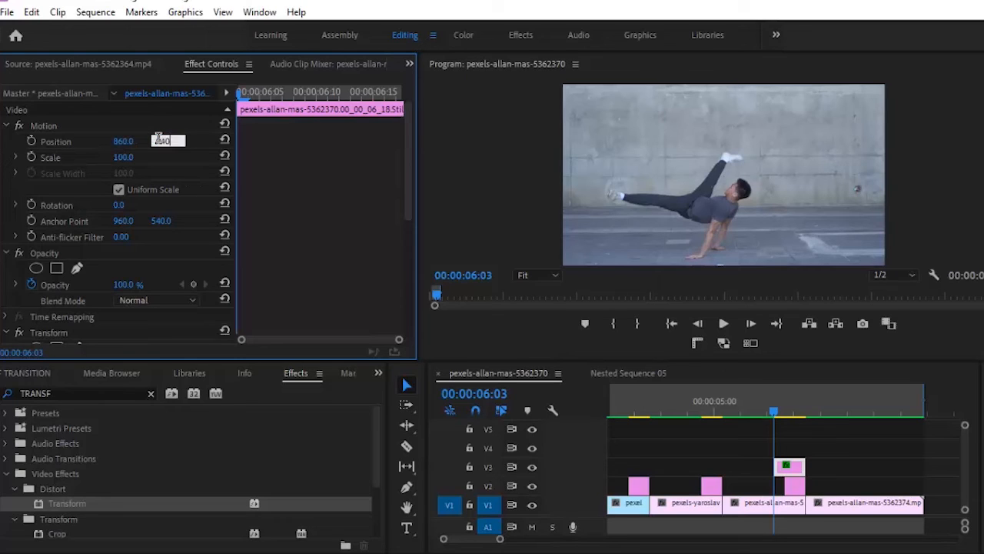
{"action": "key", "text": "Return"}
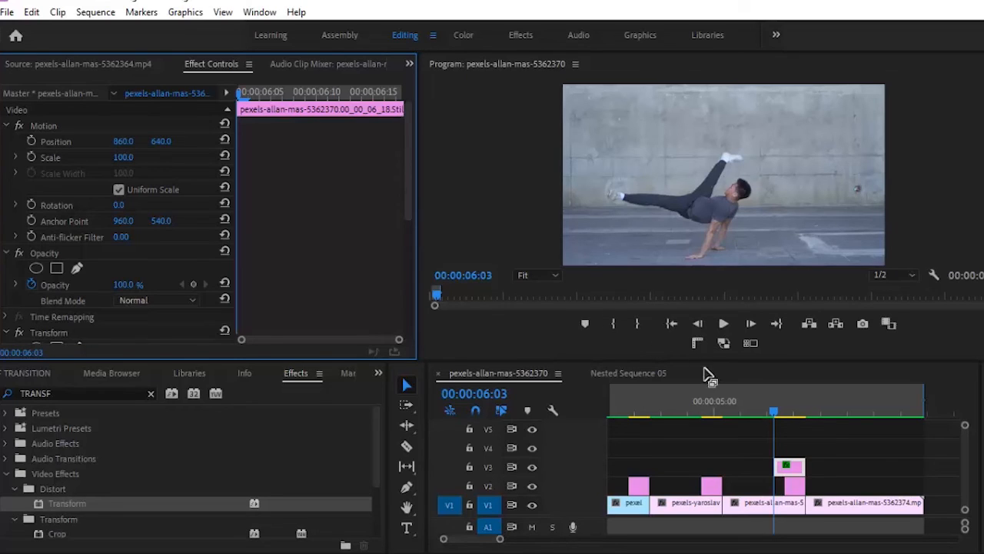
{"action": "left_click_drag", "start_coordinate": [763, 413], "coordinate": [737, 401]}
{"action": "left_click", "coordinate": [731, 326]}
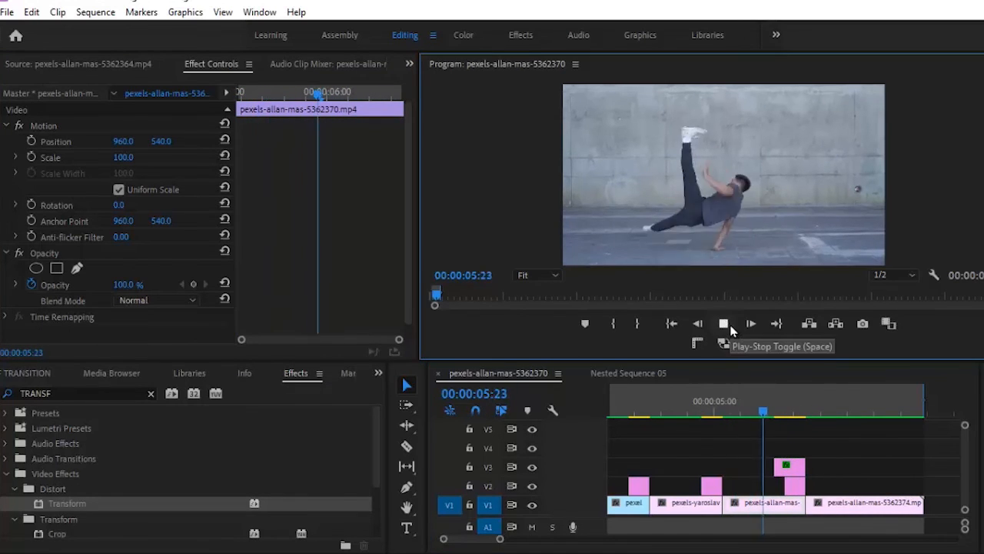
{"action": "left_click", "coordinate": [775, 415]}
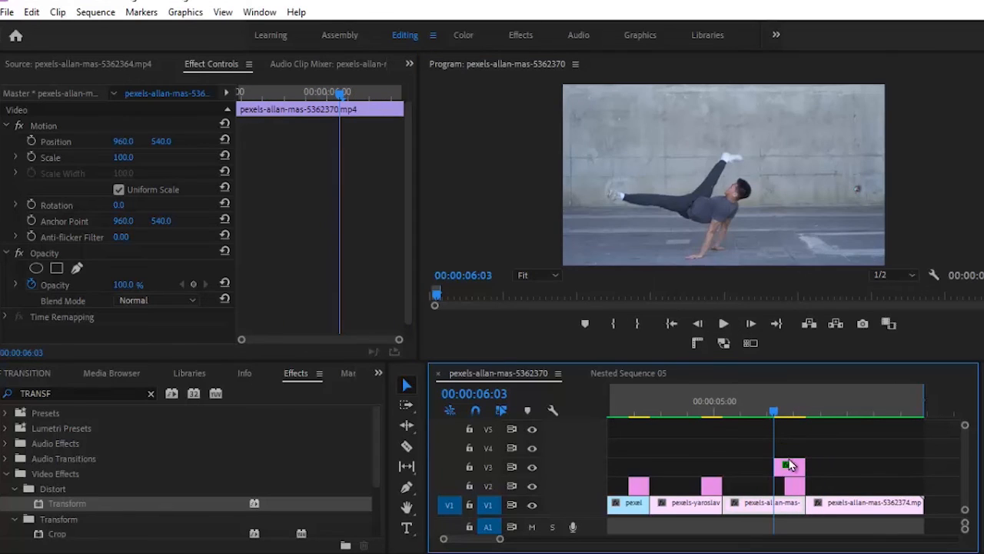
Duplicate the V3 still onto V4 and make the copy start at 00:00:05:23
{"action": "left_click_drag", "start_coordinate": [790, 464], "coordinate": [790, 448]}
{"action": "key", "text": "shift+Left"}
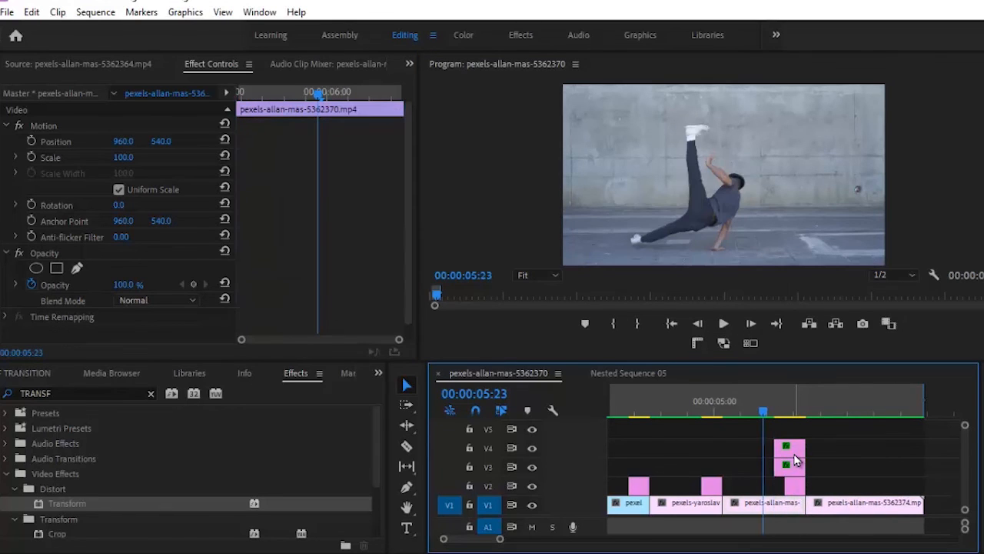
{"action": "left_click", "coordinate": [796, 455]}
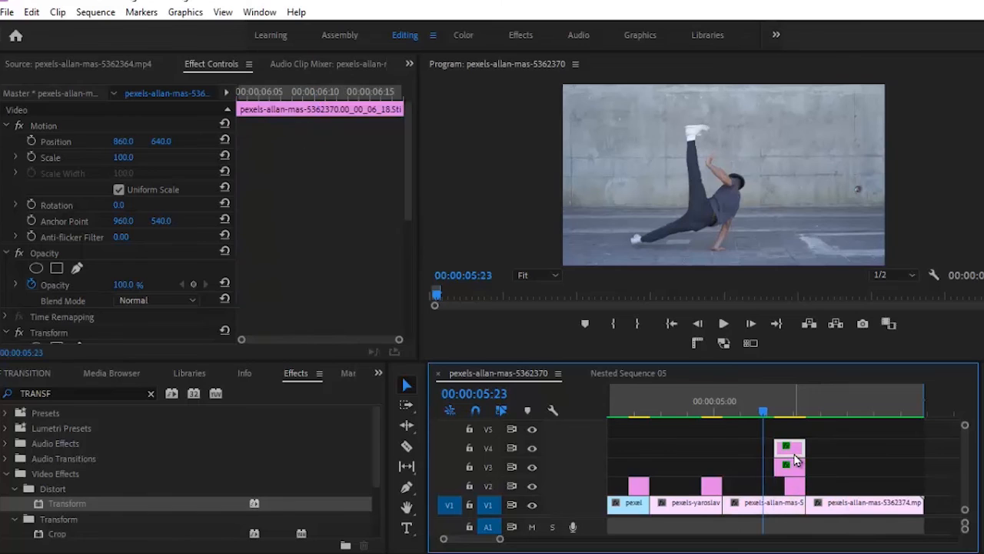
{"action": "mouse_move", "coordinate": [795, 459]}
{"action": "left_mouse_down"}
{"action": "mouse_move", "coordinate": [782, 460]}
{"action": "mouse_move", "coordinate": [805, 448]}
{"action": "left_mouse_up"}
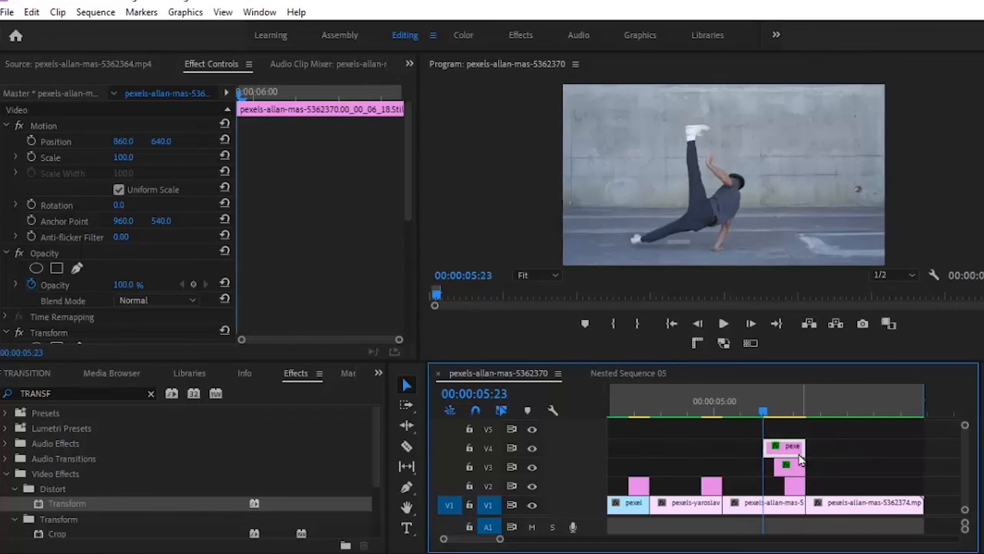
Set the V4 copy's Motion Position to 760, 740
{"action": "left_click", "coordinate": [131, 142]}
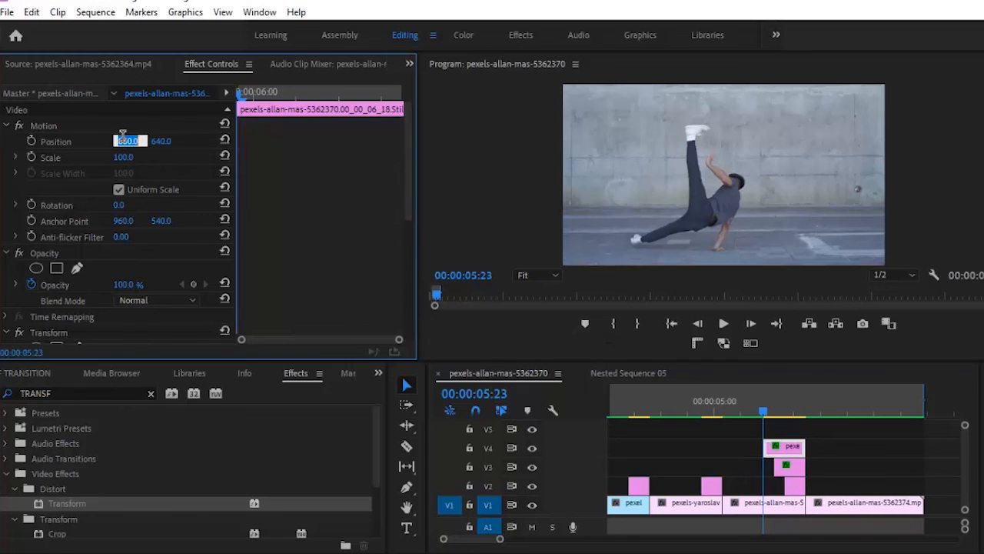
{"action": "type", "text": "760"}
{"action": "key", "text": "Return"}
{"action": "left_click", "coordinate": [165, 142]}
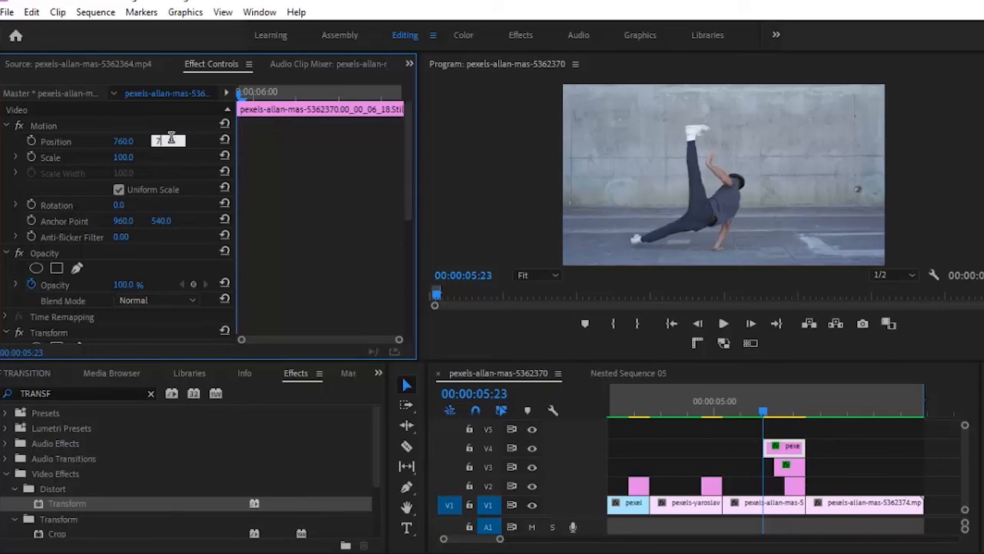
{"action": "type", "text": "740"}
{"action": "key", "text": "Return"}
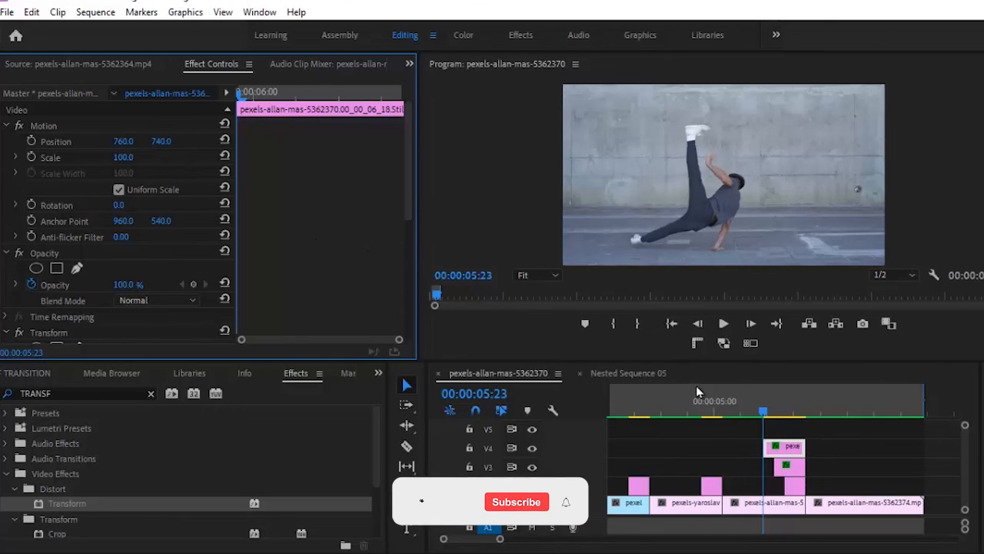
{"action": "left_click", "coordinate": [743, 409]}
{"action": "left_click", "coordinate": [723, 323]}
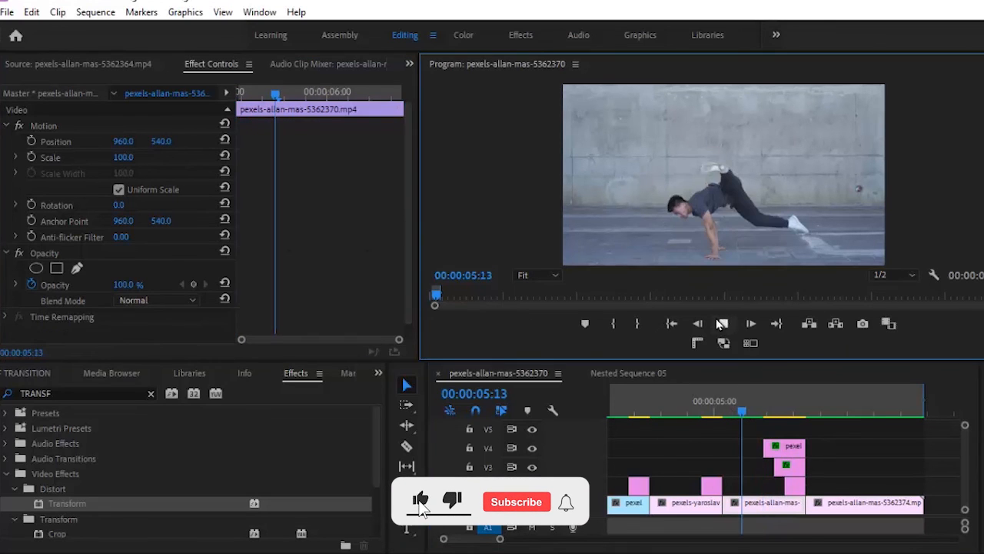
{"action": "left_click", "coordinate": [722, 324]}
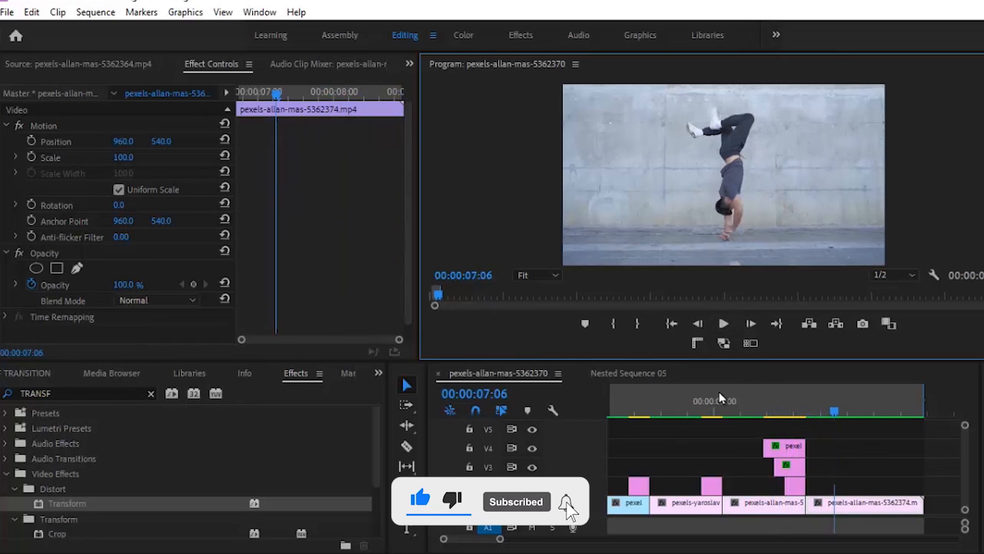
{"action": "left_click", "coordinate": [745, 405]}
{"action": "left_click", "coordinate": [723, 324]}
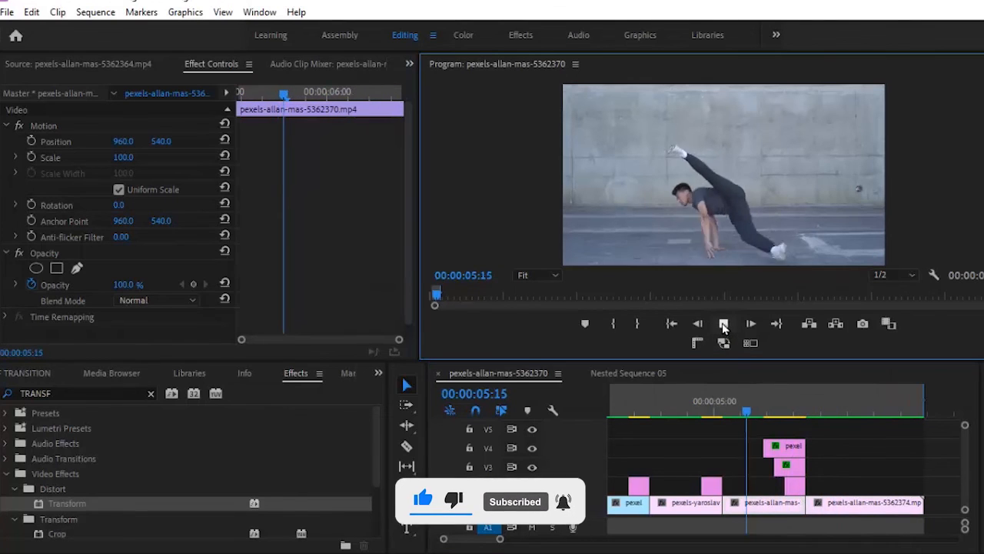
{"action": "left_click", "coordinate": [722, 324]}
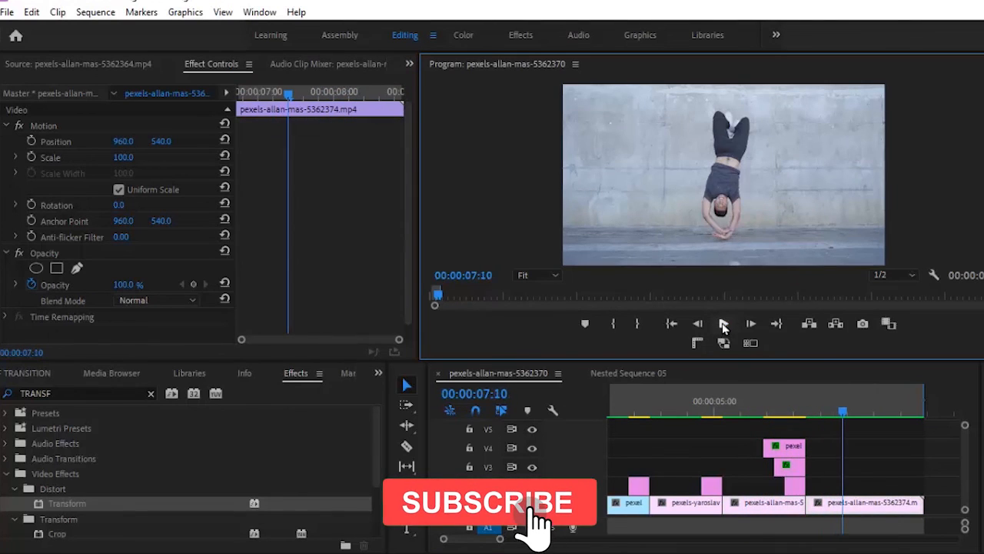
{"action": "left_click", "coordinate": [747, 400]}
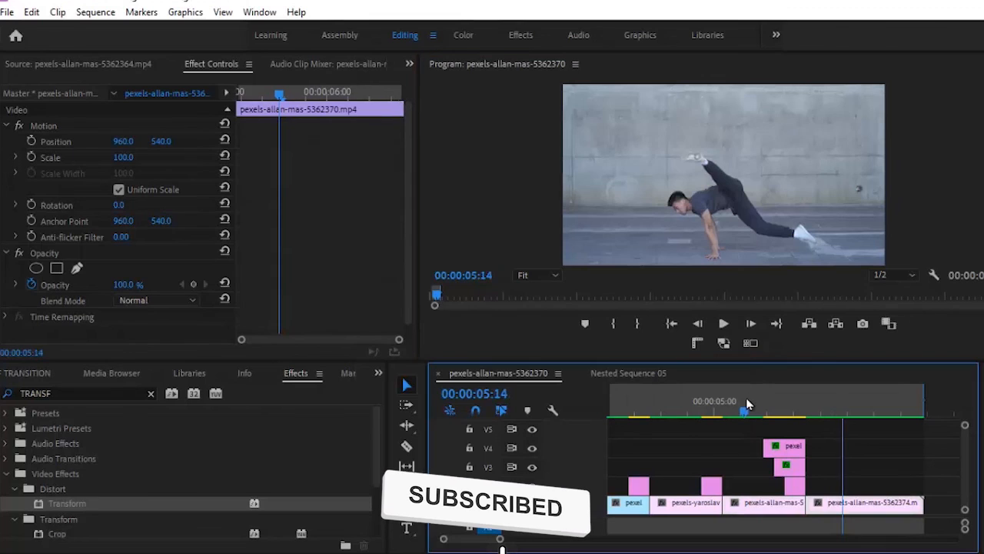
{"action": "left_click", "coordinate": [724, 324]}
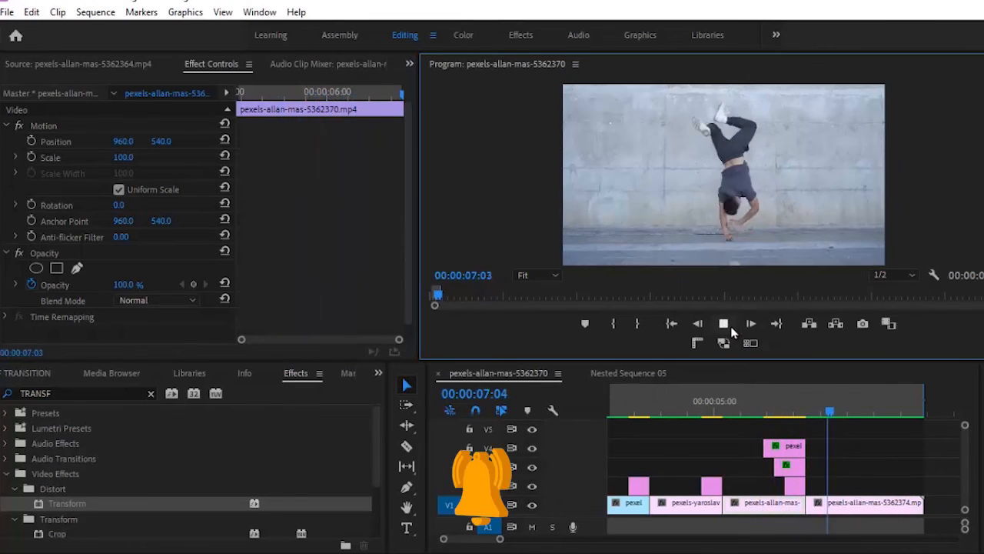